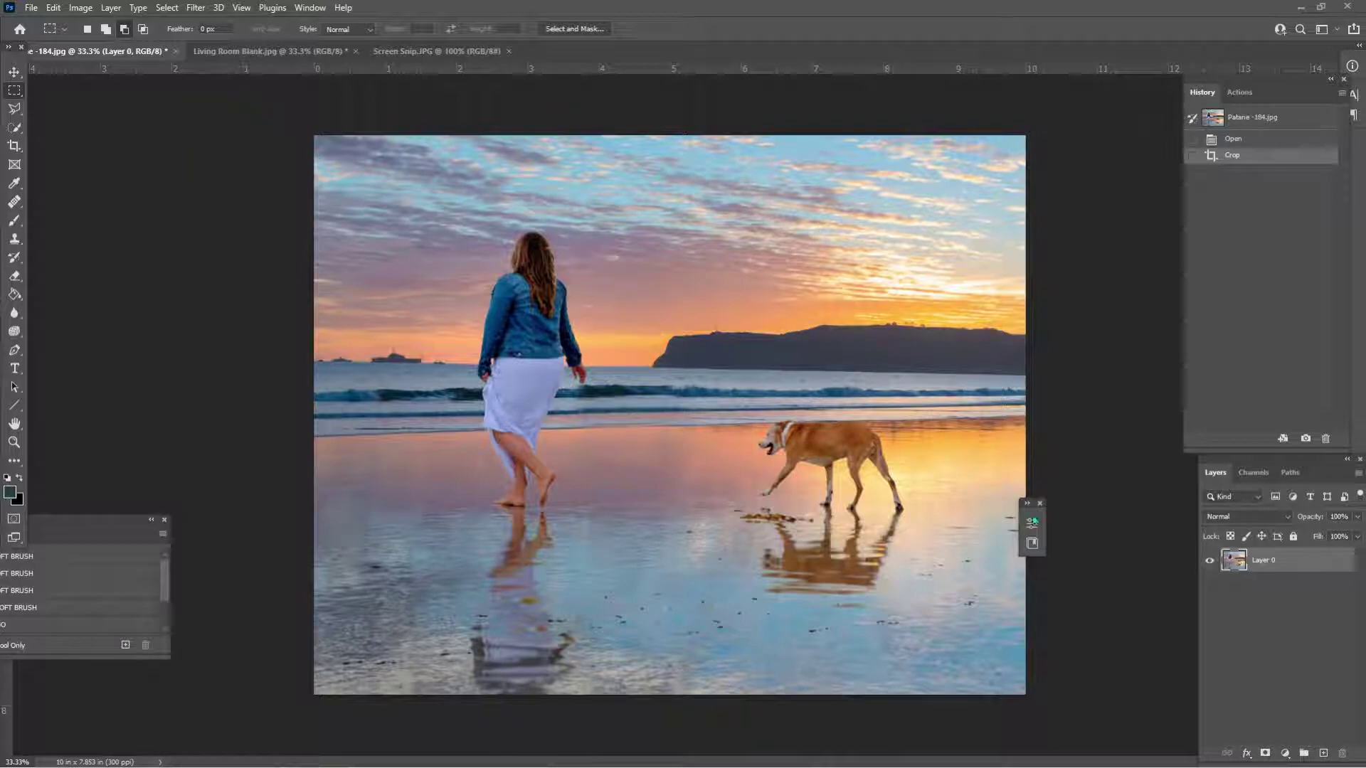
- Dock the floating Adjustments panel beside the Layers panel
left_click_drag(1035, 520, 1187, 472)
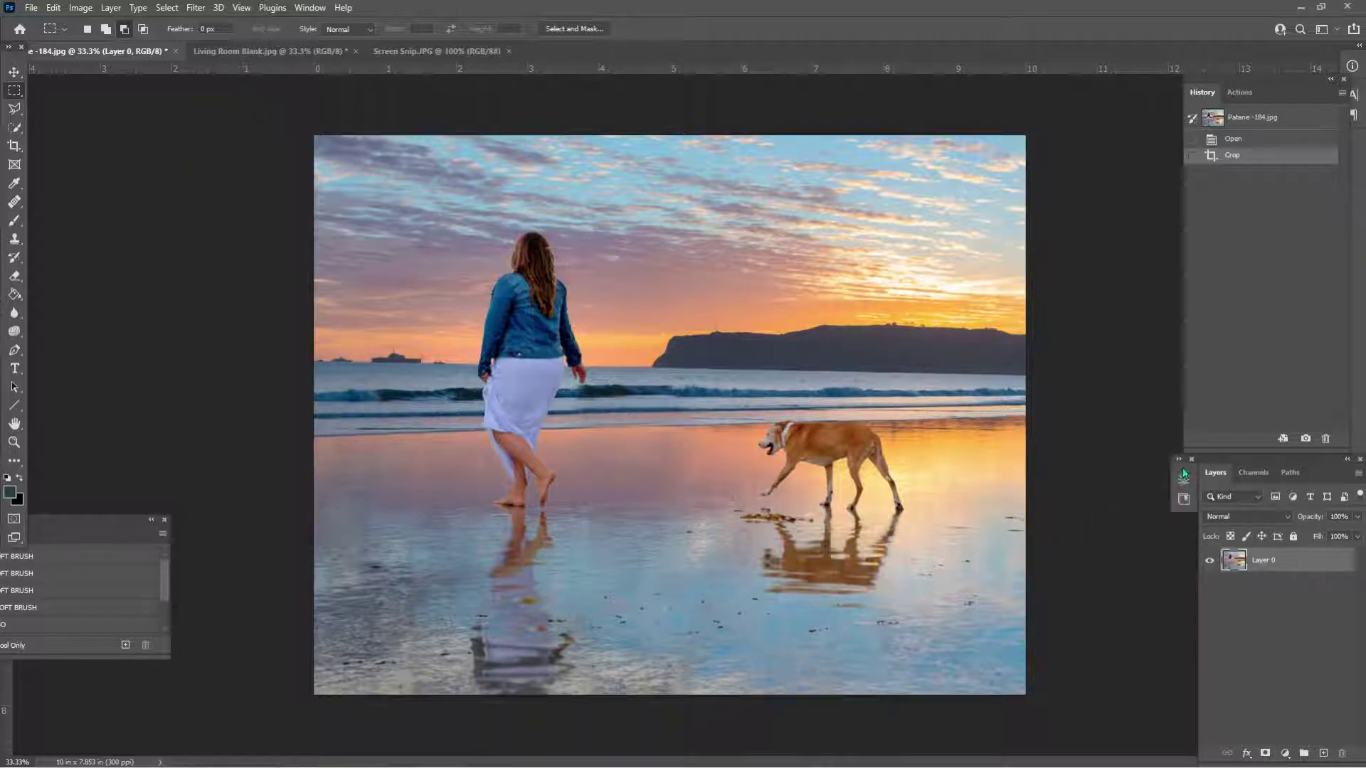
- Switch to Living Room Blank.jpg, deselect along the TV, and zoom in and out over the room
left_click(271, 51)
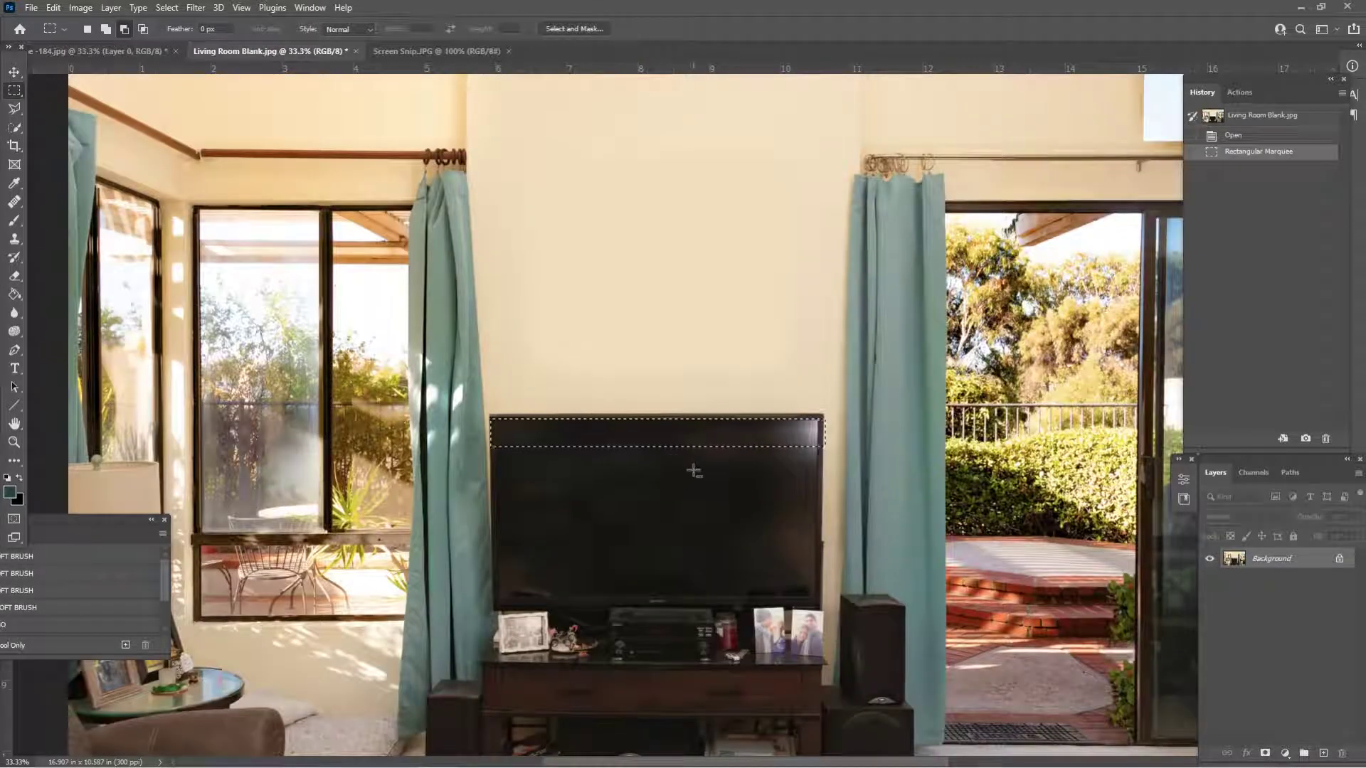
left_click(694, 466)
key("ctrl+minus")
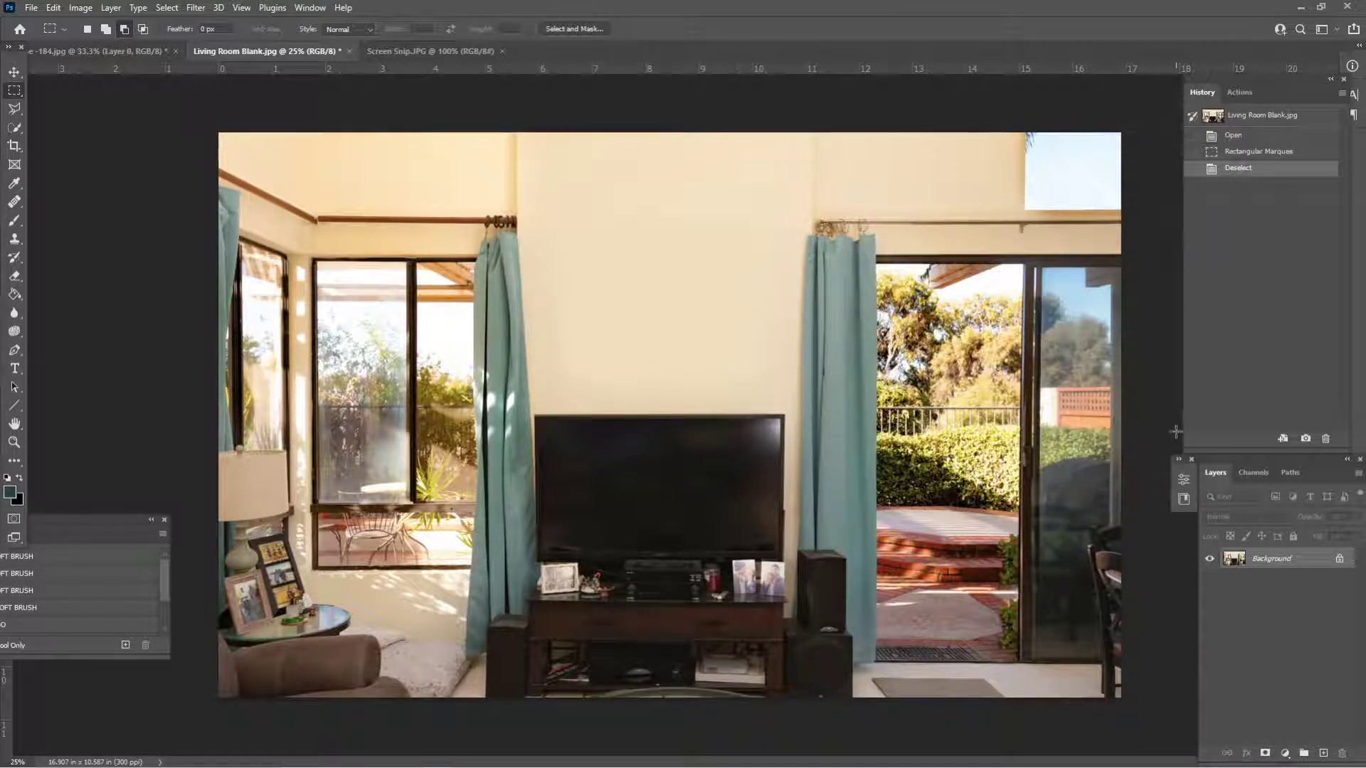
key("ctrl+plus")
scroll(1005, 341, "up", 5)
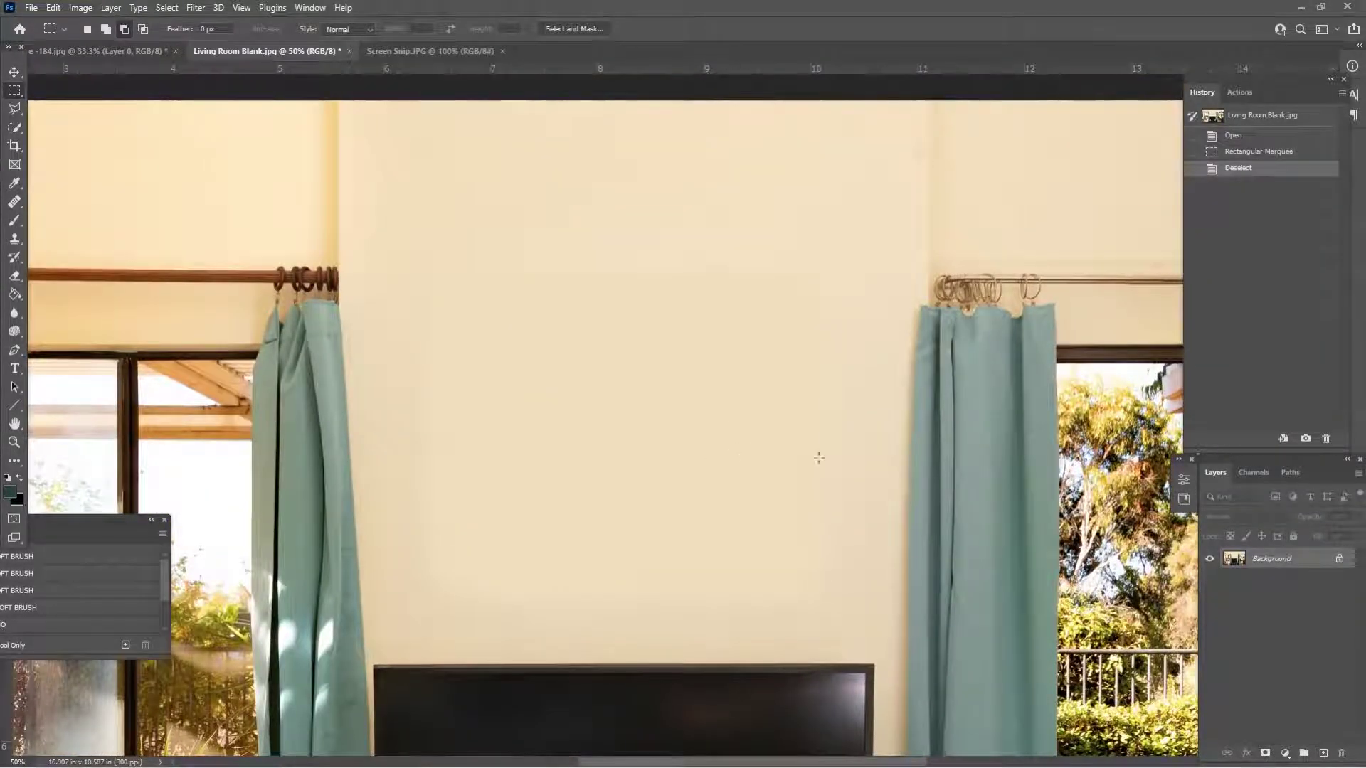
key("ctrl+minus")
key("ctrl+minus")
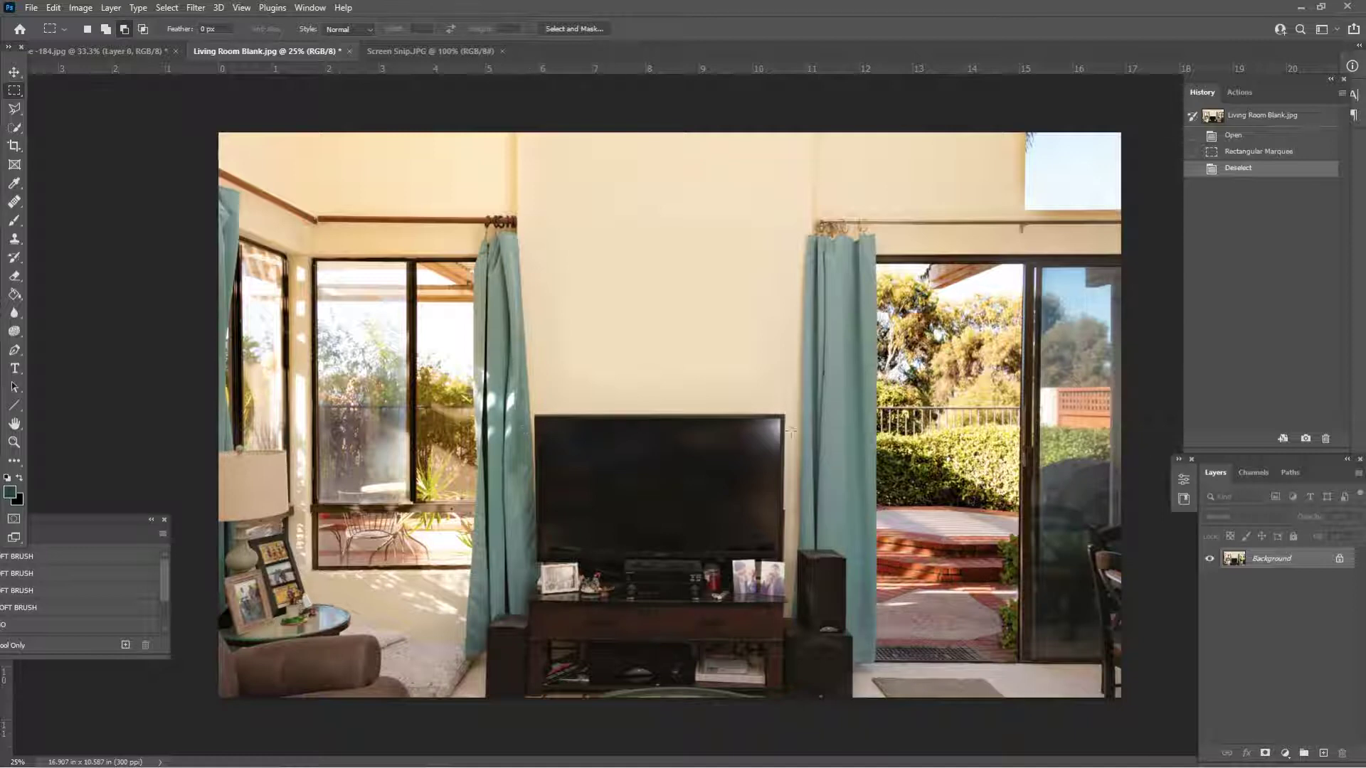
key("ctrl+plus")
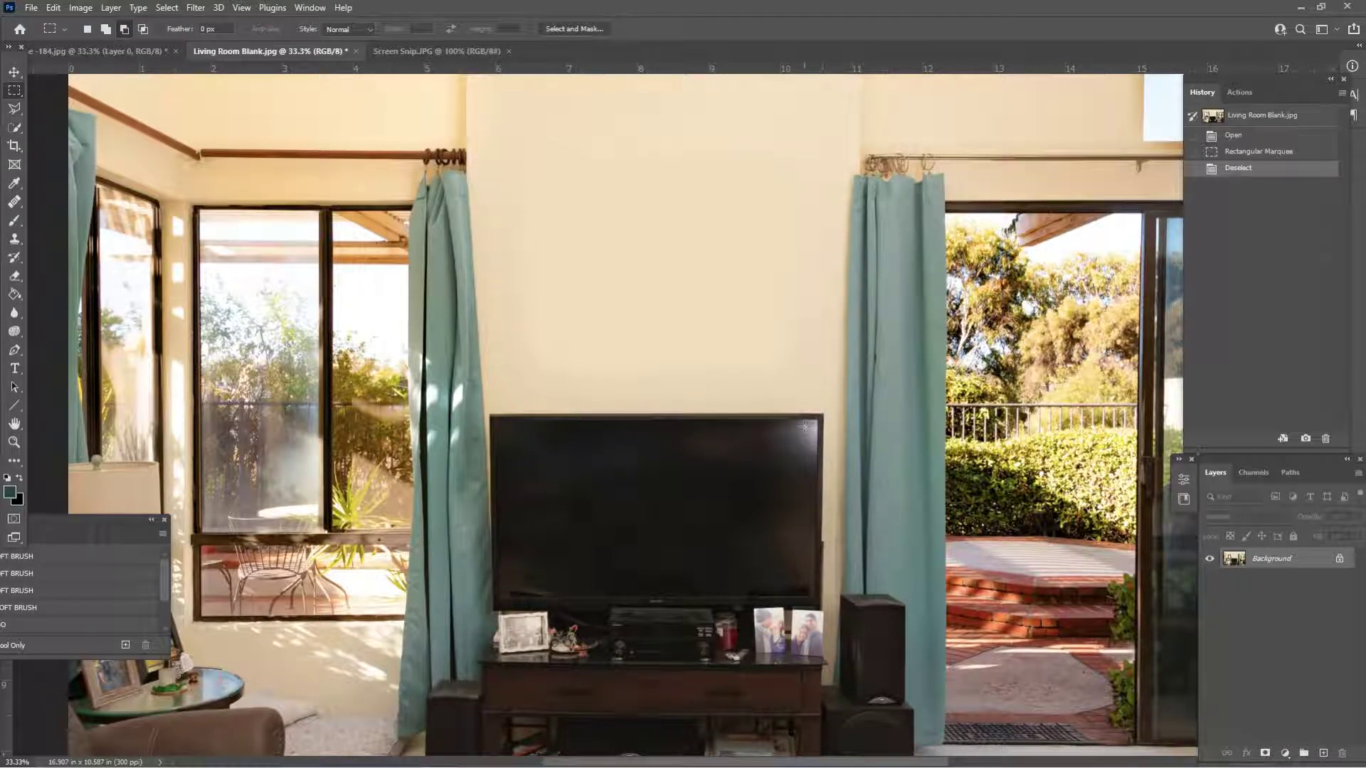
key("ctrl+plus")
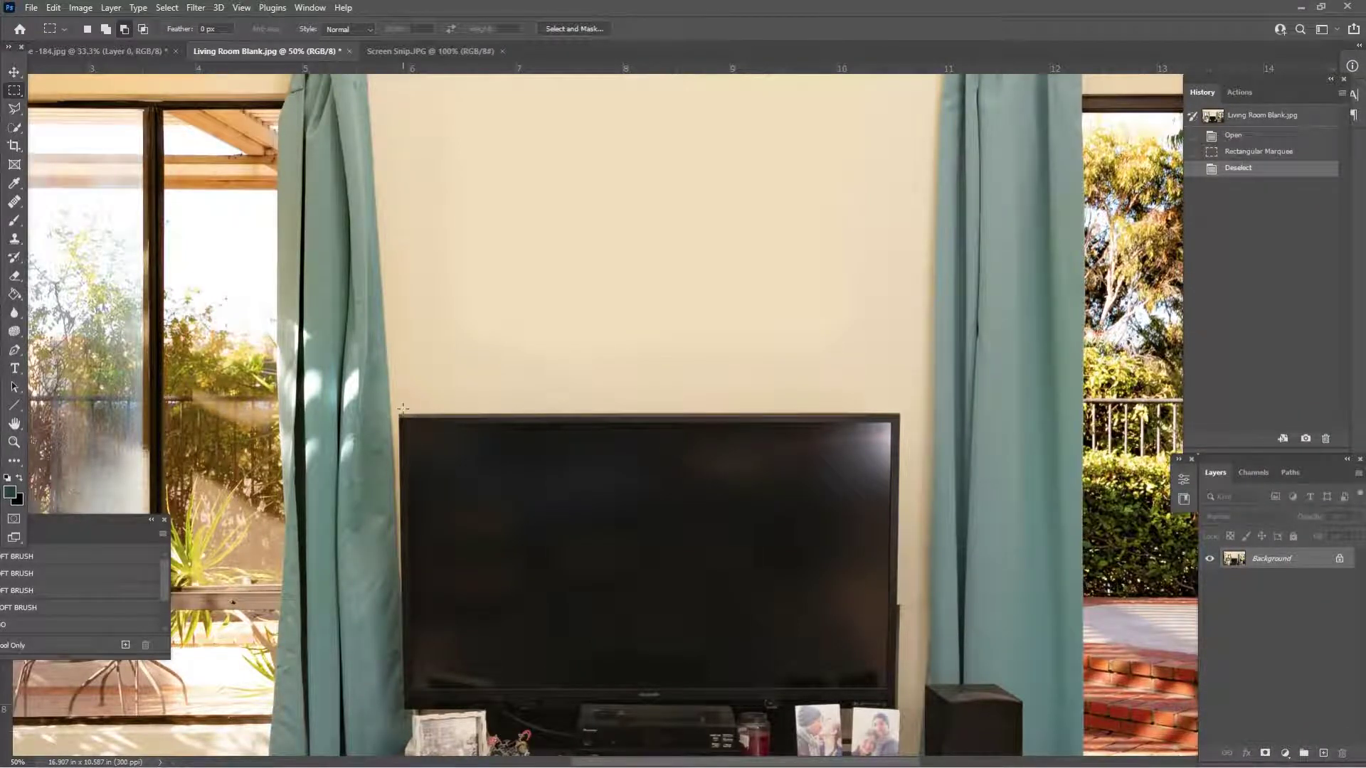
key("ctrl+minus")
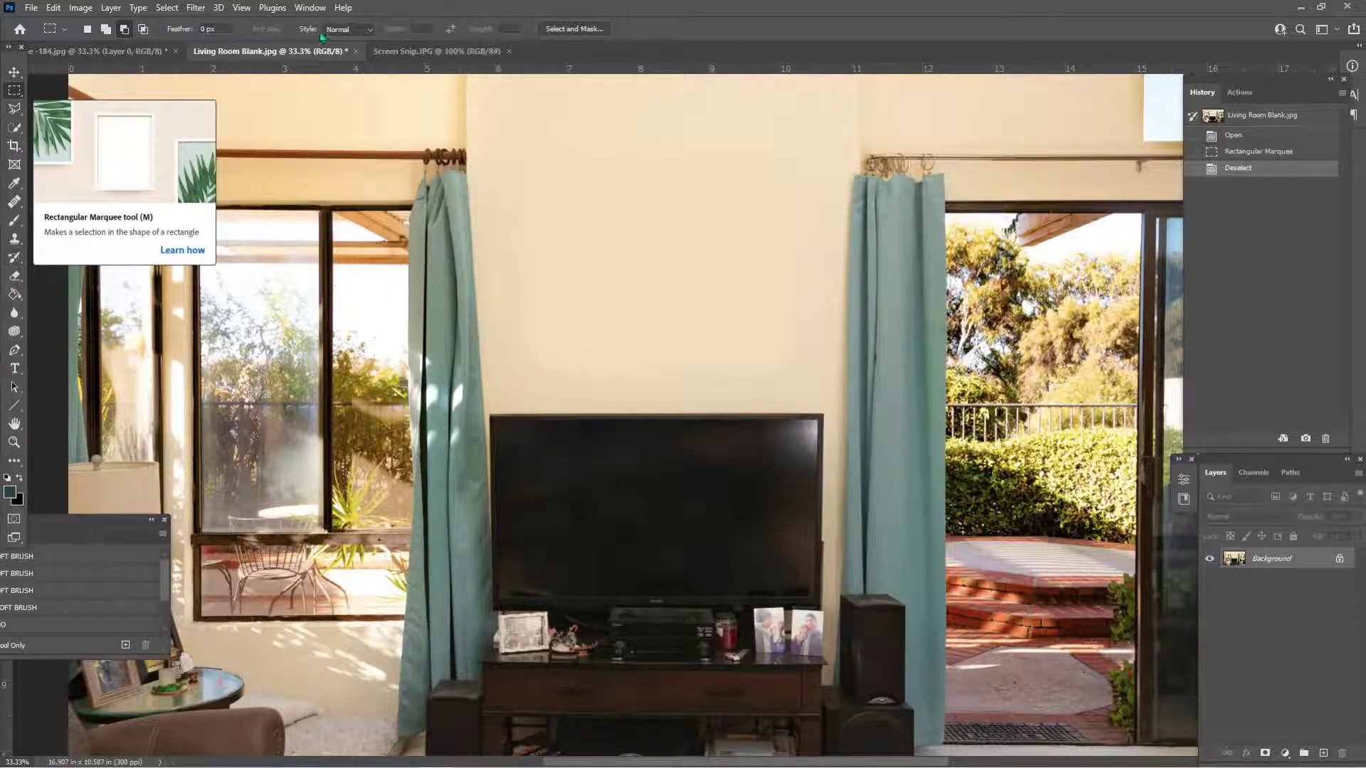
- Hide and then restore the Tools panel from the Window menu
left_click(309, 9)
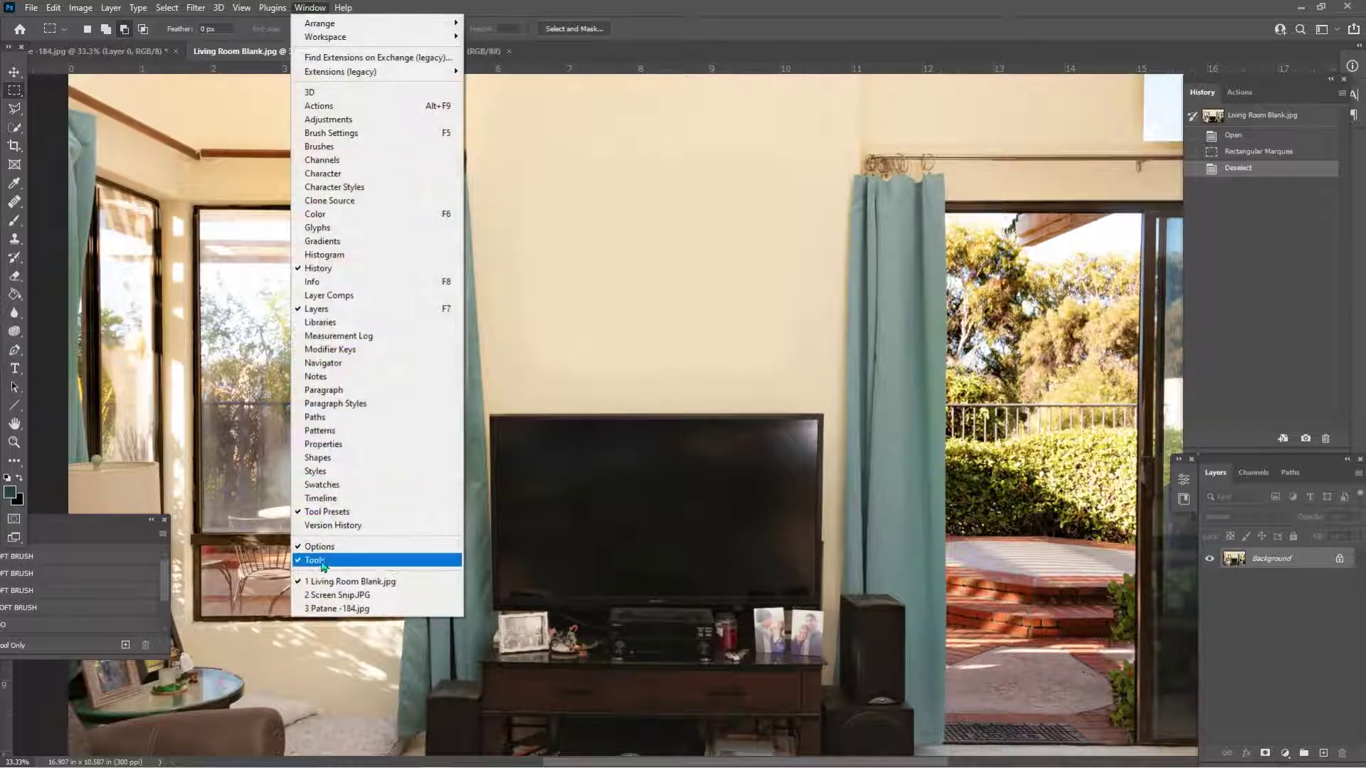
left_click(314, 560)
left_click(310, 9)
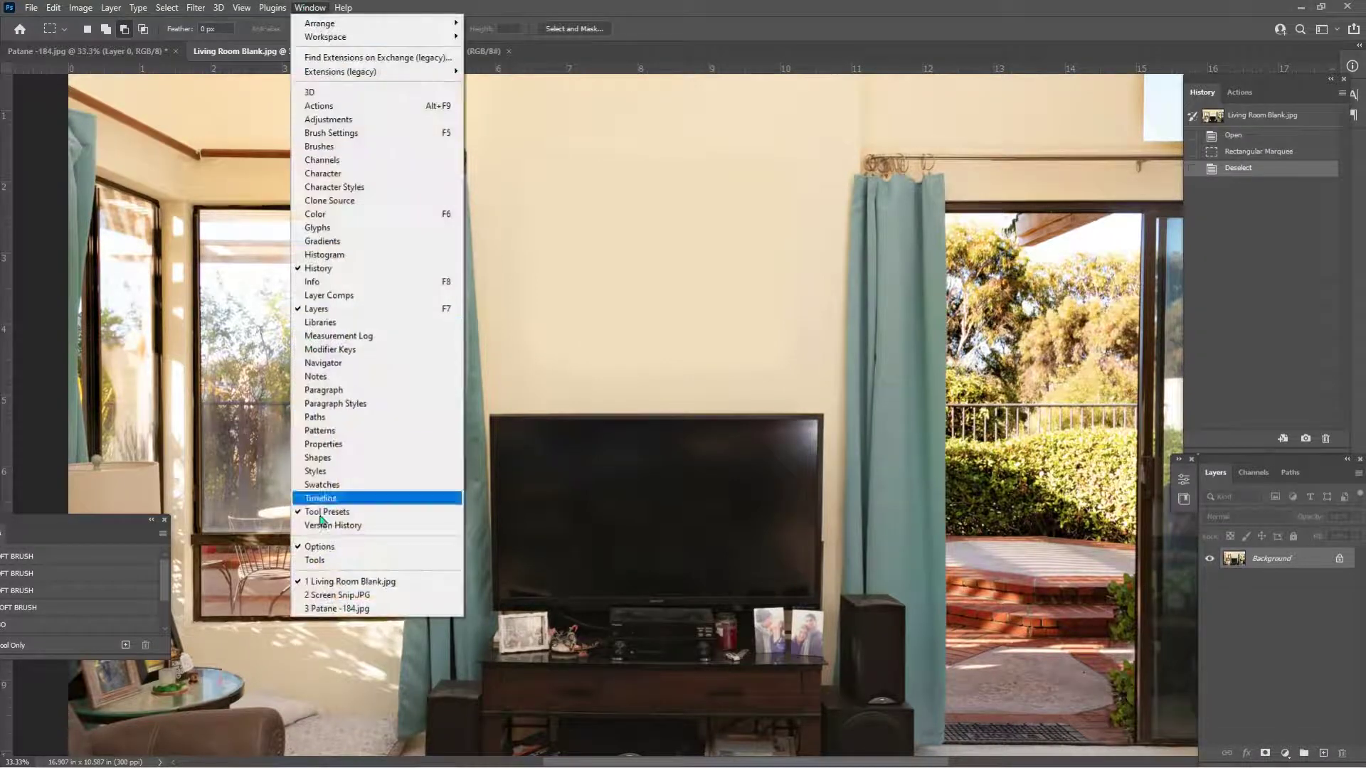
left_click(327, 562)
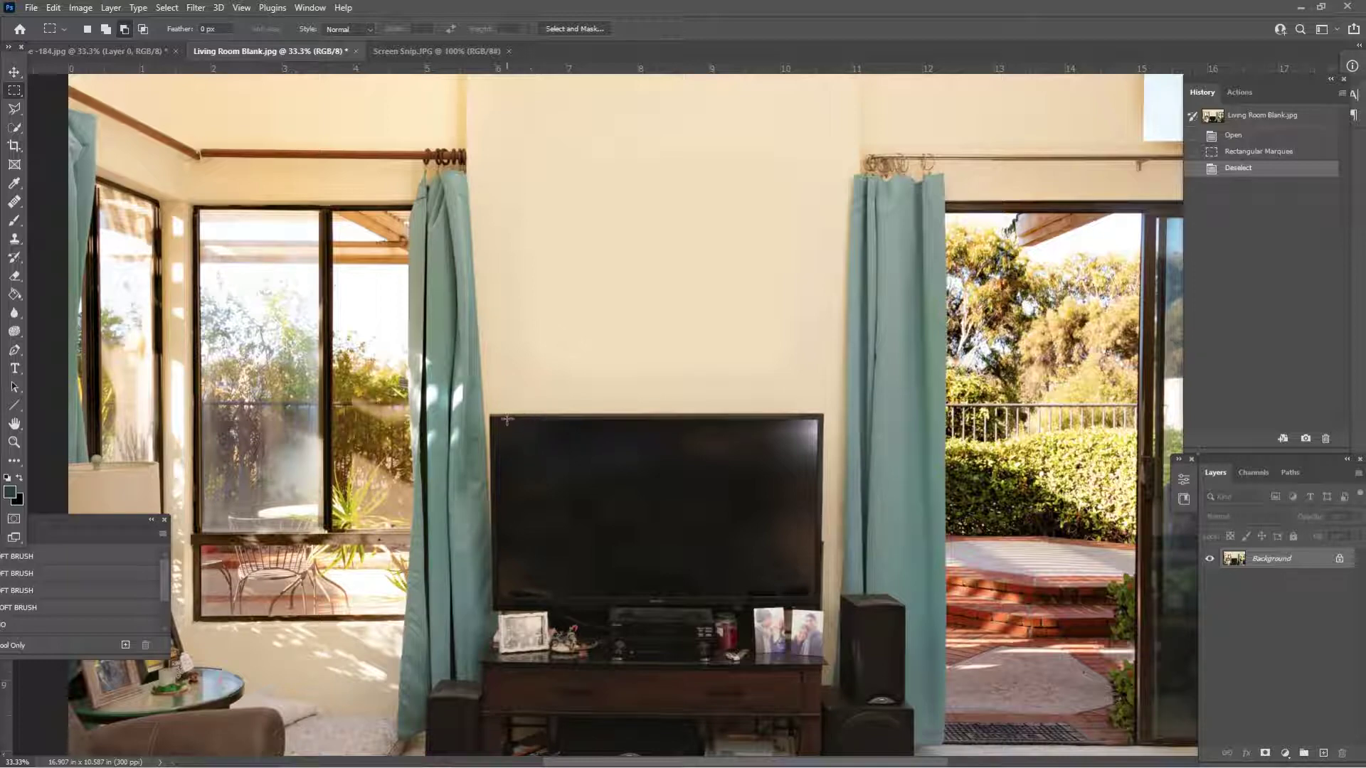
- Marquee-select a 4.700 × 0.093 in strip along the TV's top edge
key("ctrl+plus")
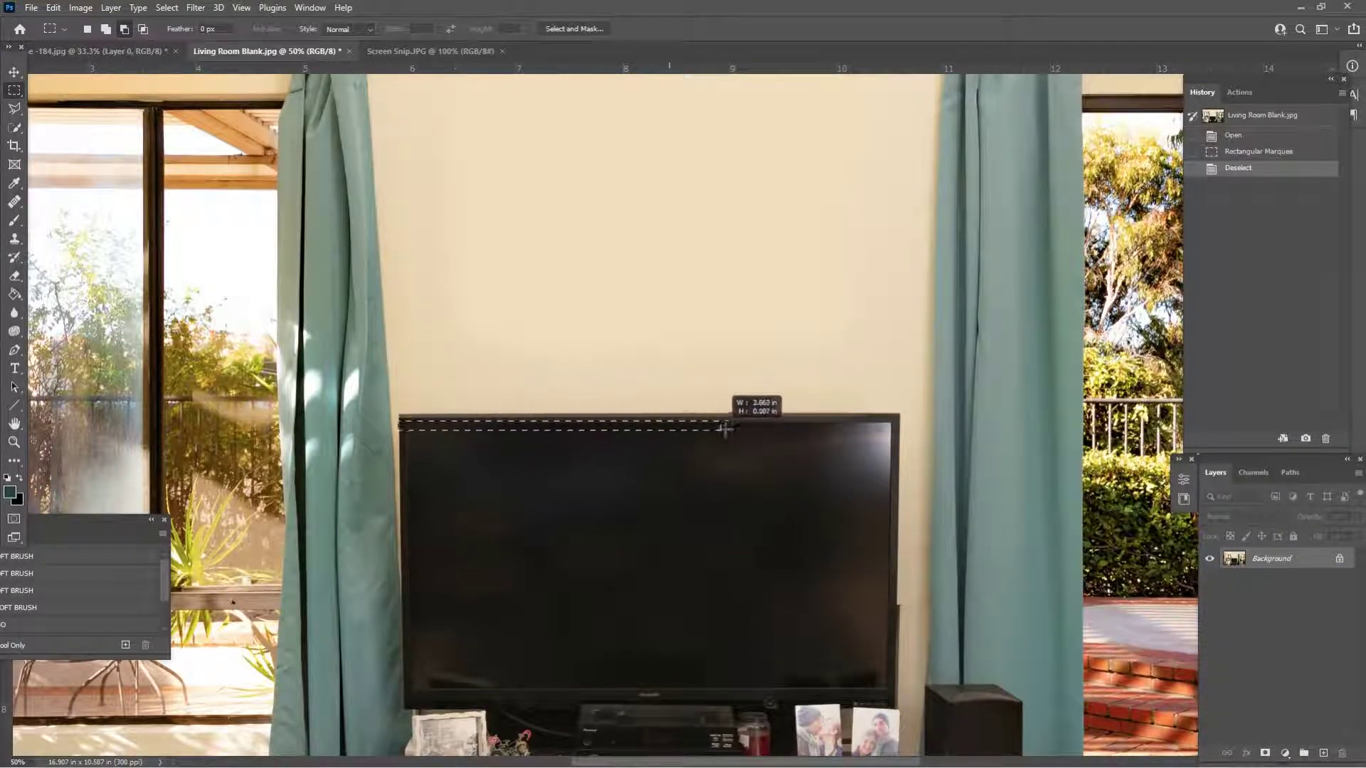
left_click_drag(740, 429, 901, 430)
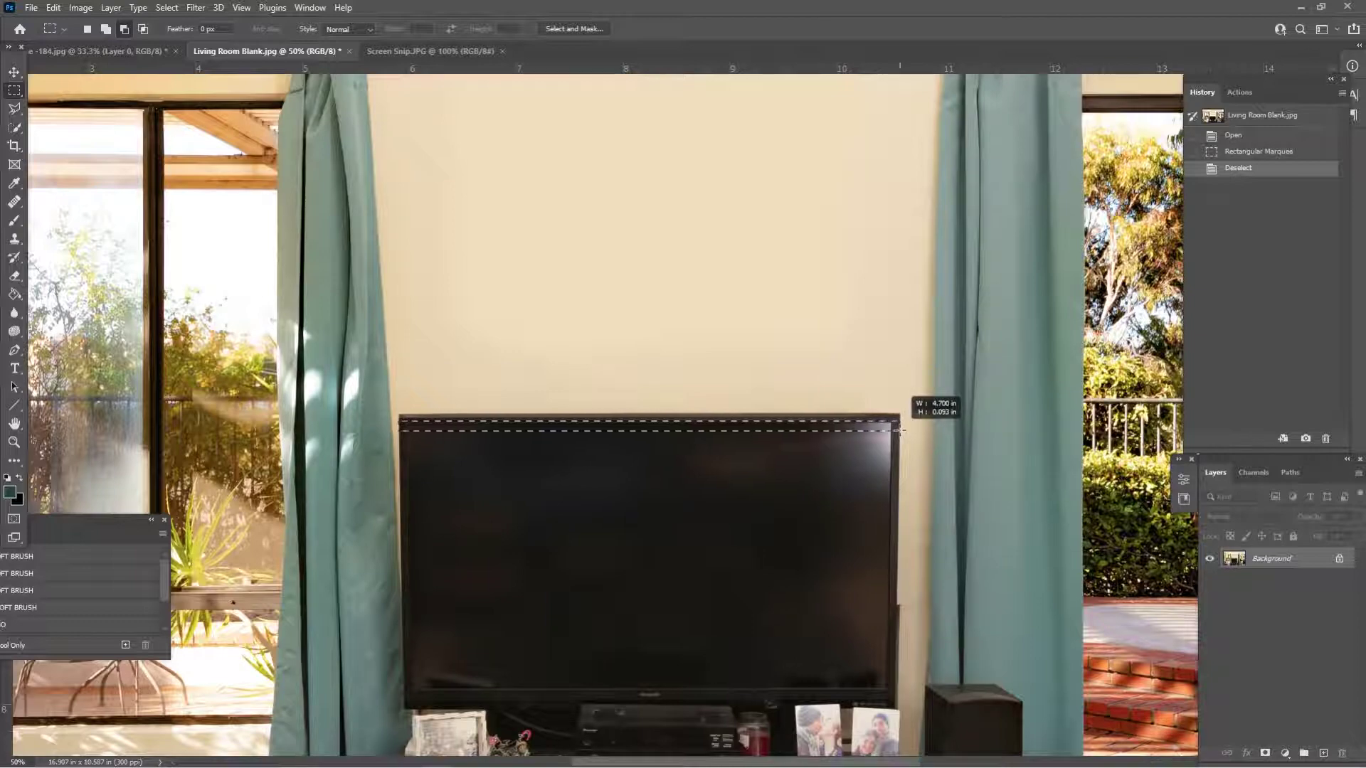
left_click_drag(900, 430, 899, 430)
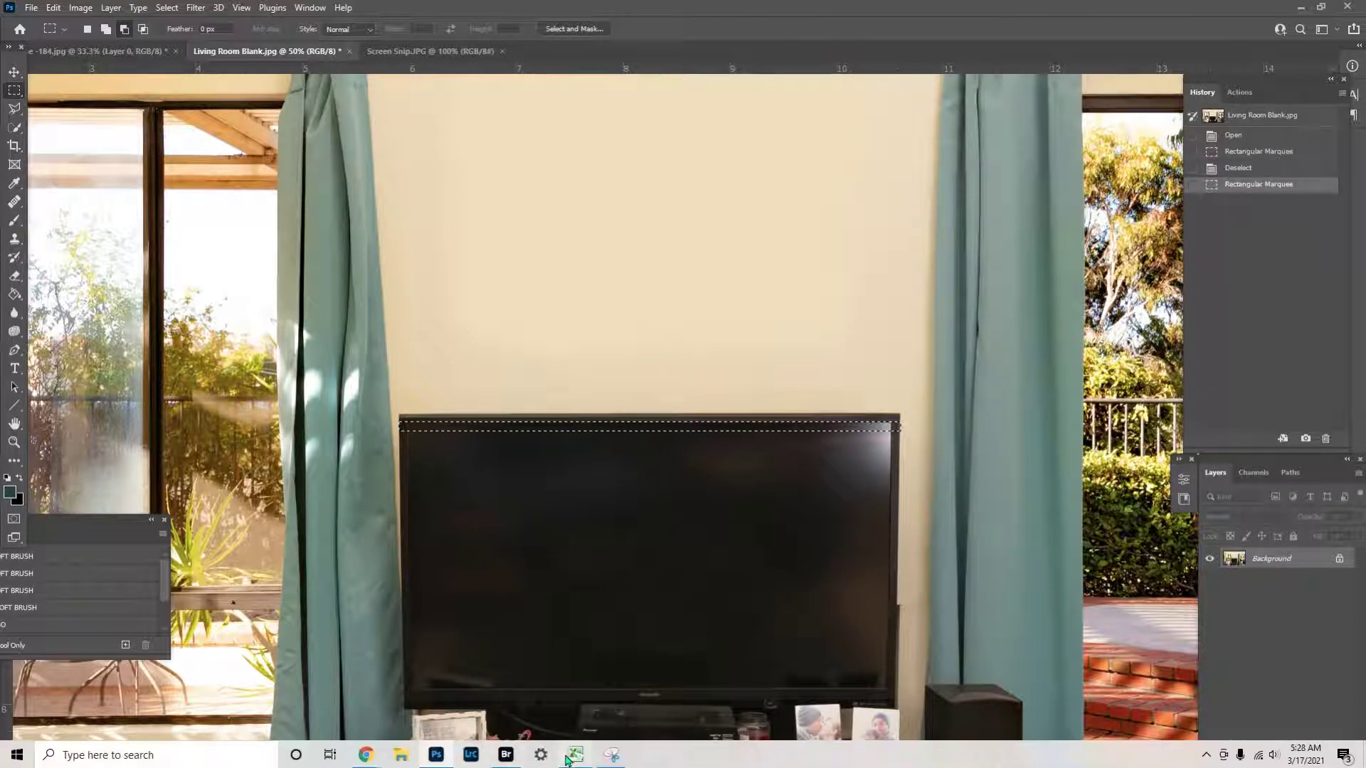
- Enter 53.5 in C6 and 4.7 in C7 of the Scale Calculator workbook
left_click(568, 759)
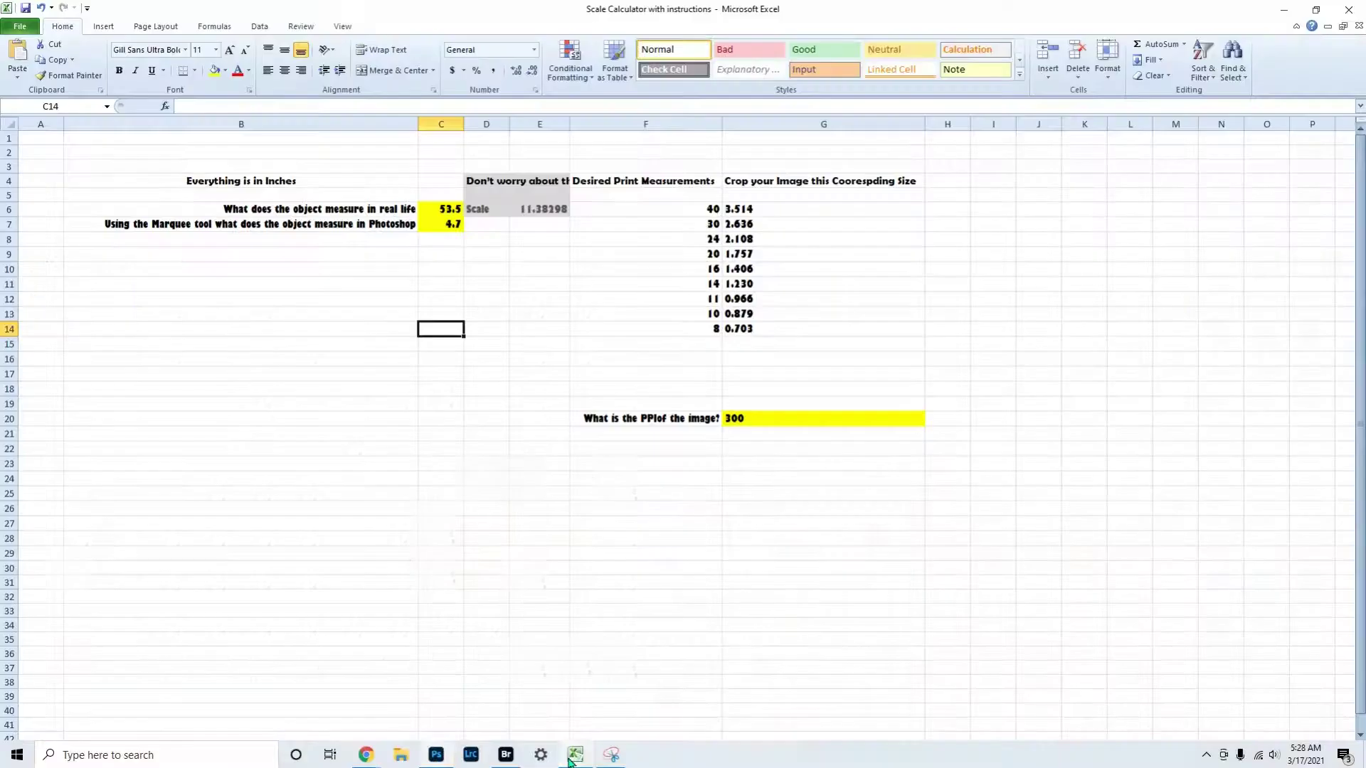
left_click(435, 209)
type("53")
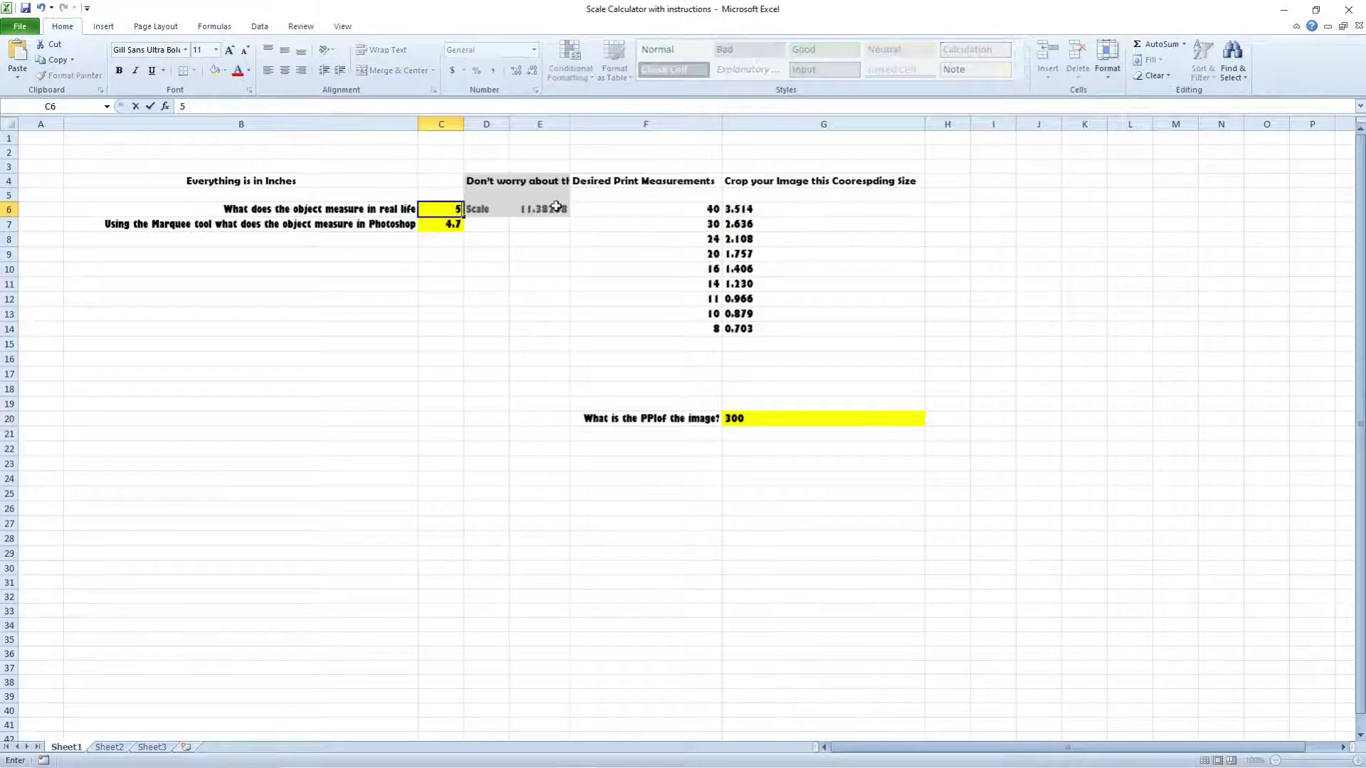
type(".5")
left_click(453, 225)
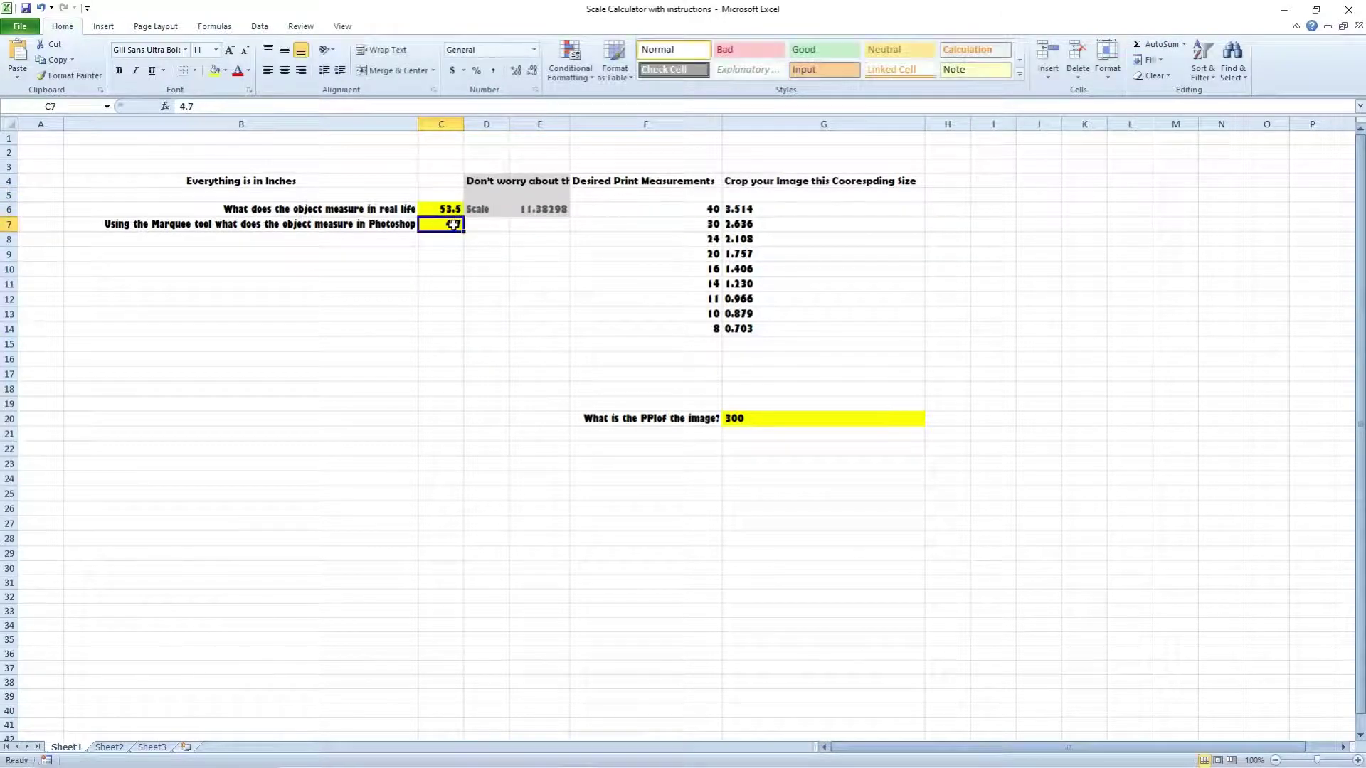
type("4.7")
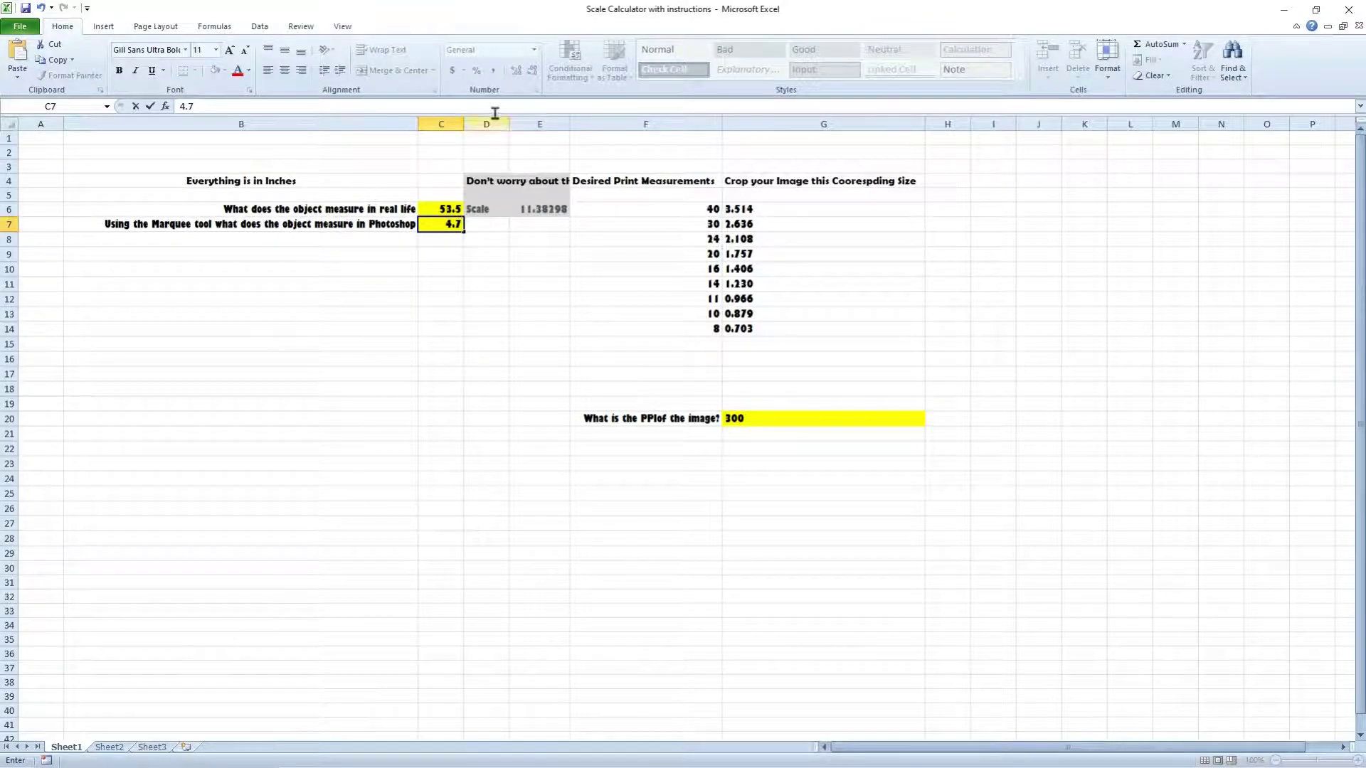
- Hide columns D and E
left_click_drag(490, 121, 523, 134)
right_click(523, 134)
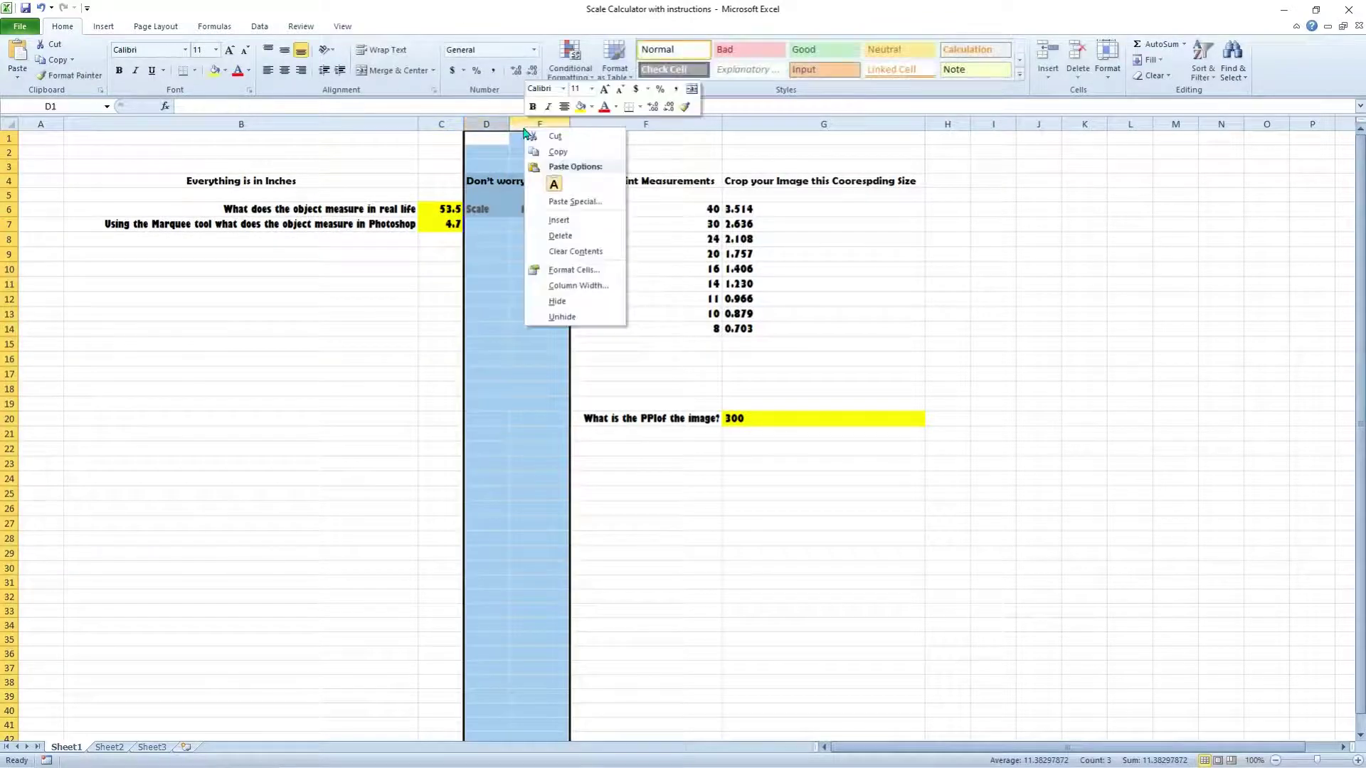
left_click(564, 299)
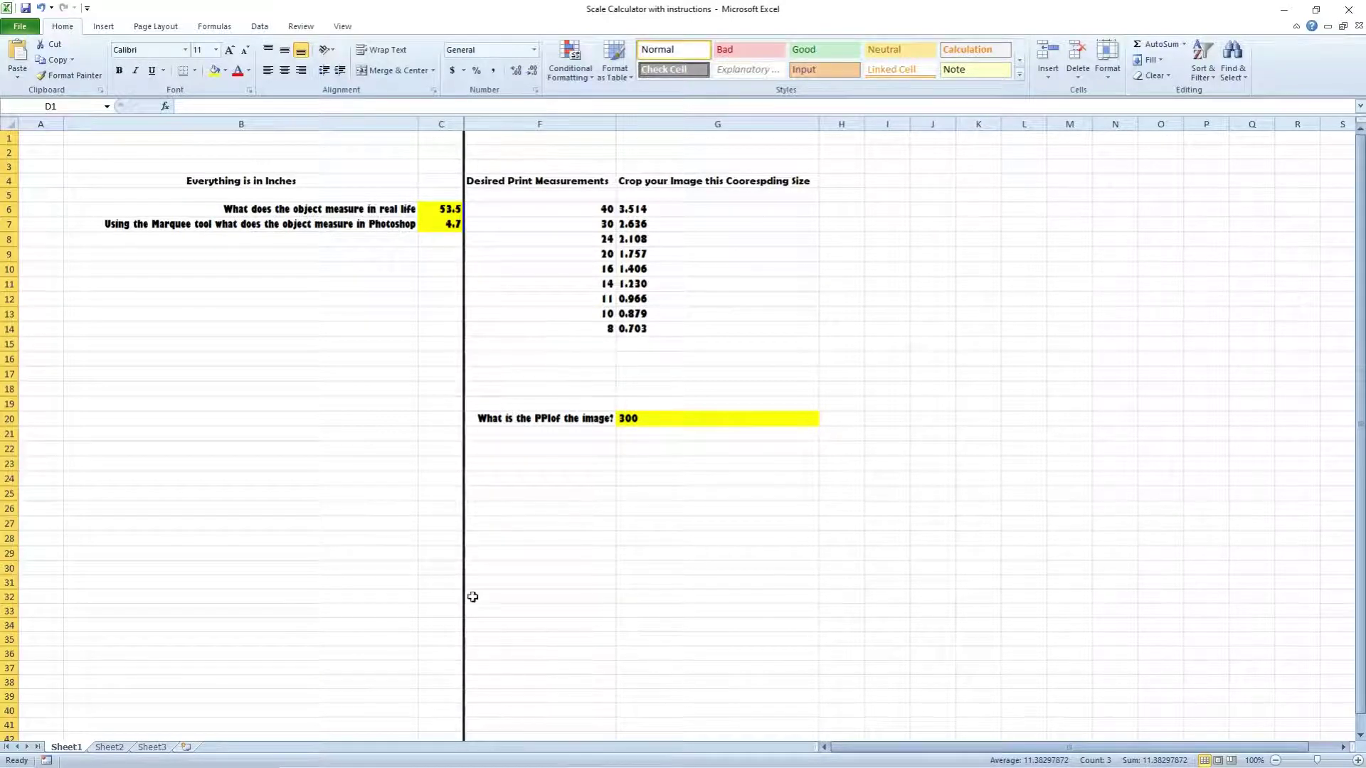
- Return to the living room image in Photoshop and clear the TV selection
mouse_move(498, 766)
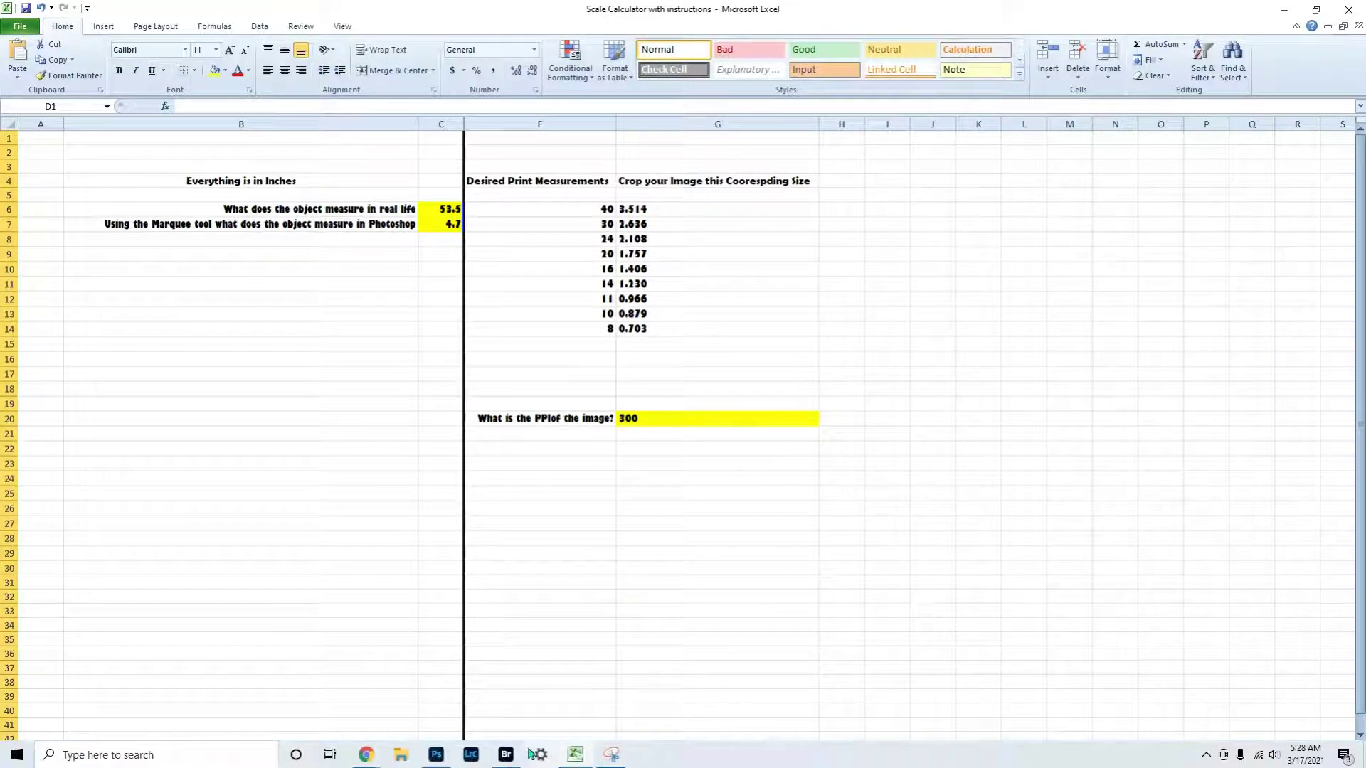
left_click(437, 755)
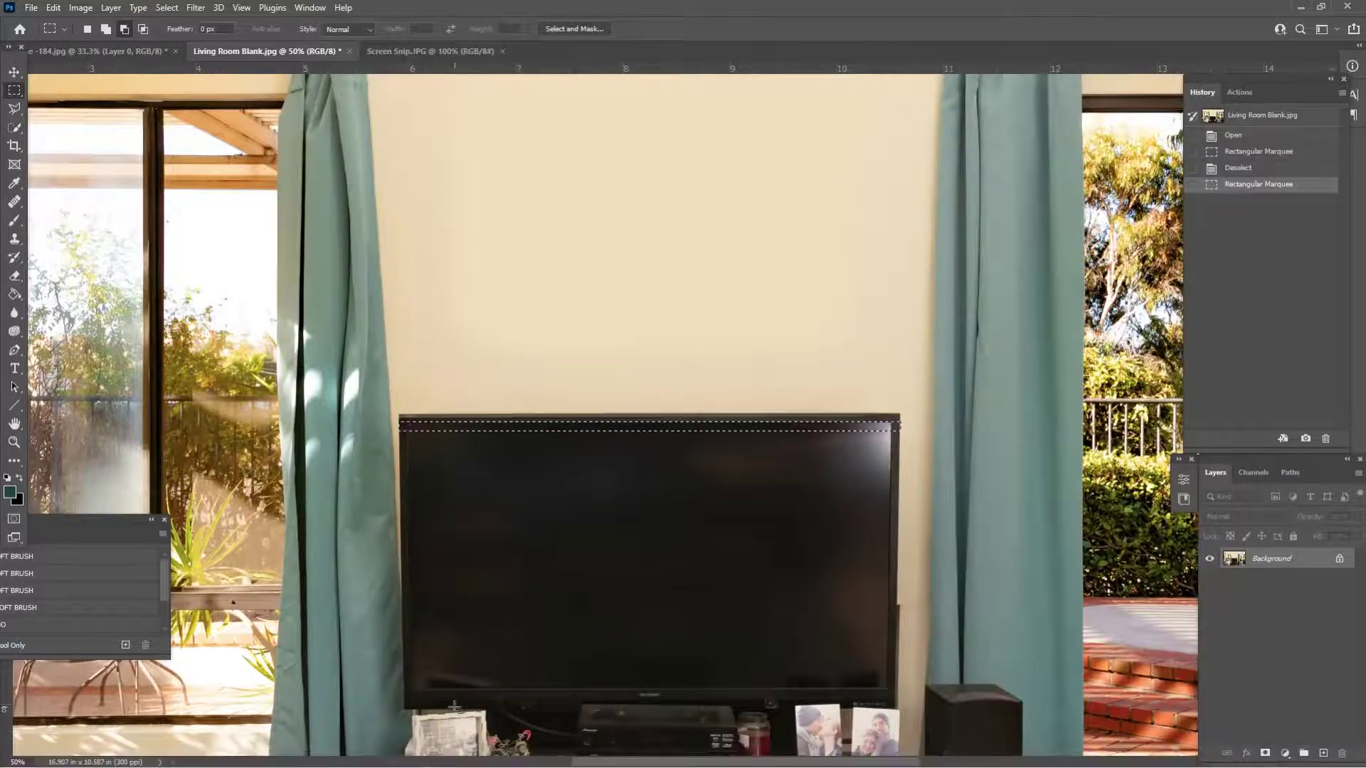
left_click(588, 538)
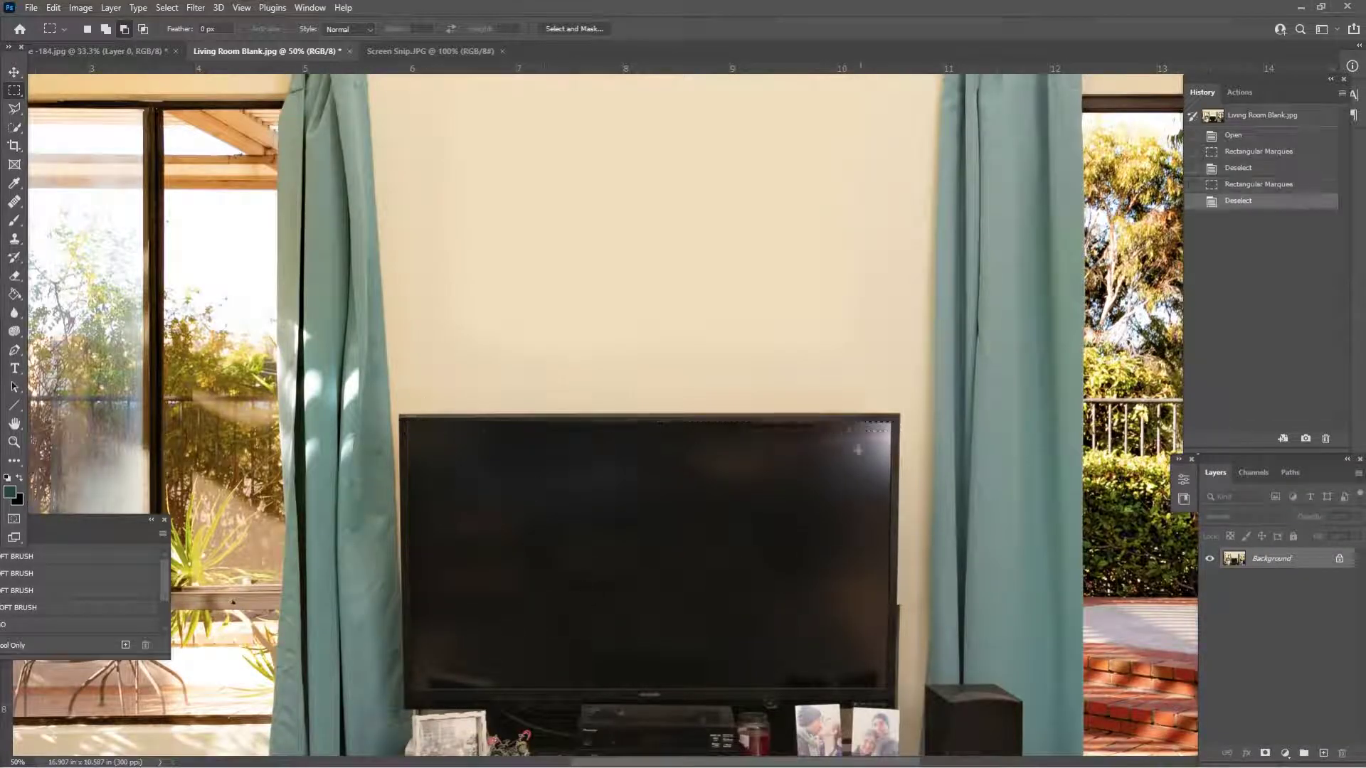
- Check in Image Size that the resolution is 300 ppi, then close the dialog
left_click(94, 8)
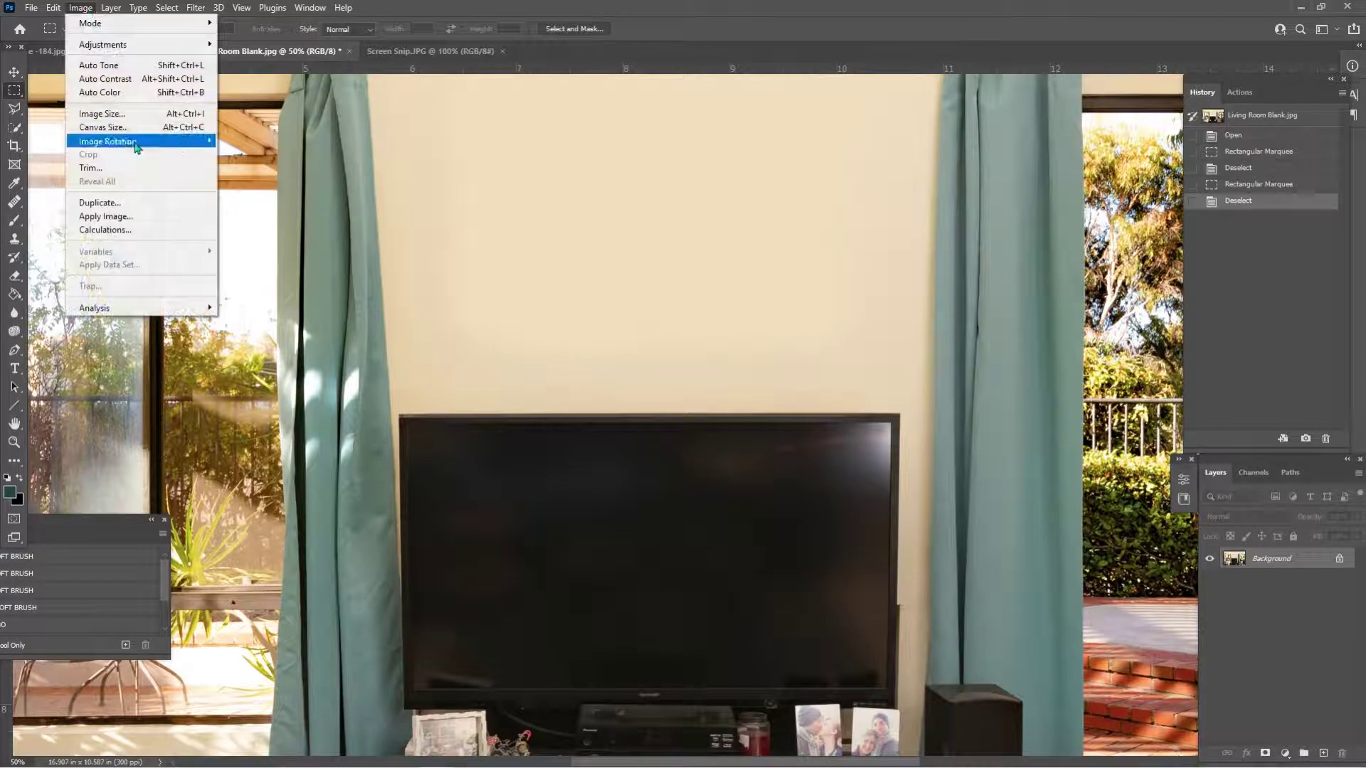
mouse_move(171, 142)
left_click(101, 113)
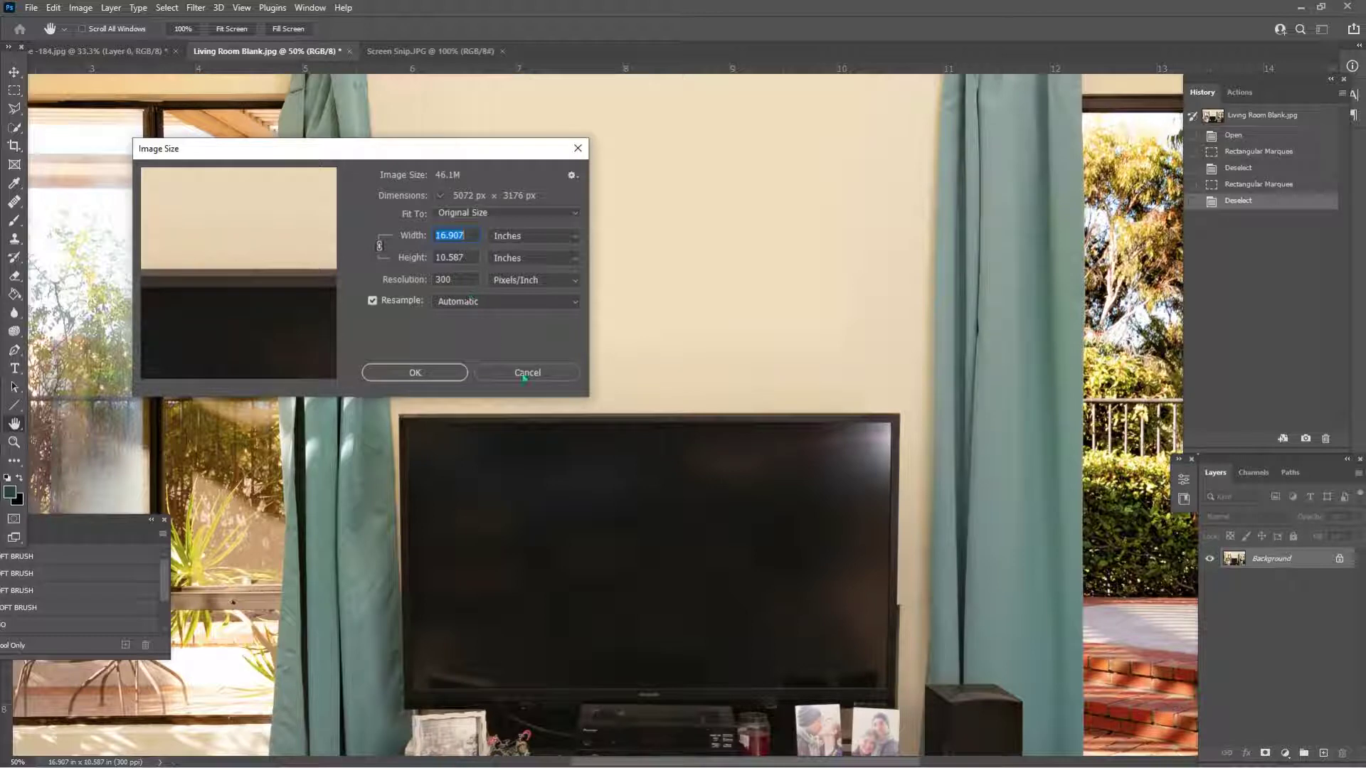
key("Tab")
key("Tab")
left_click(448, 373)
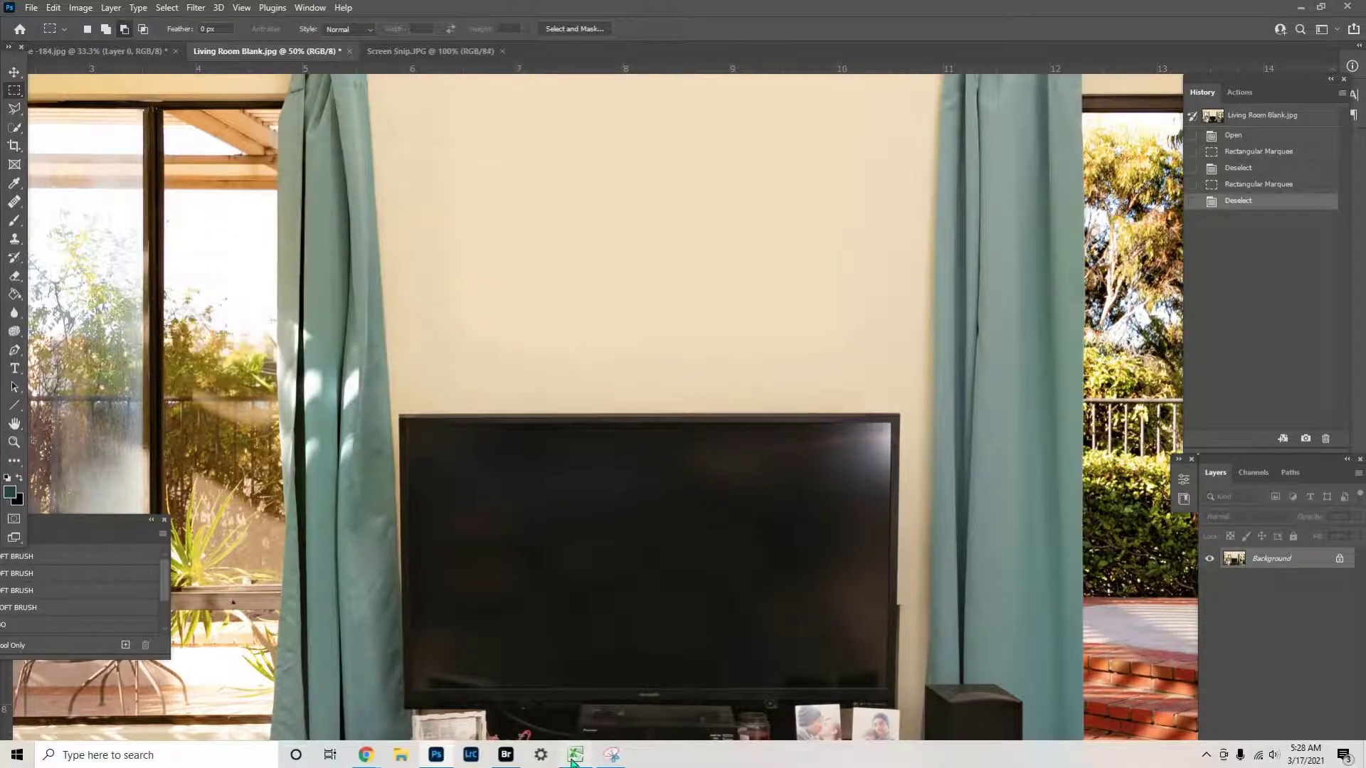
left_click(575, 755)
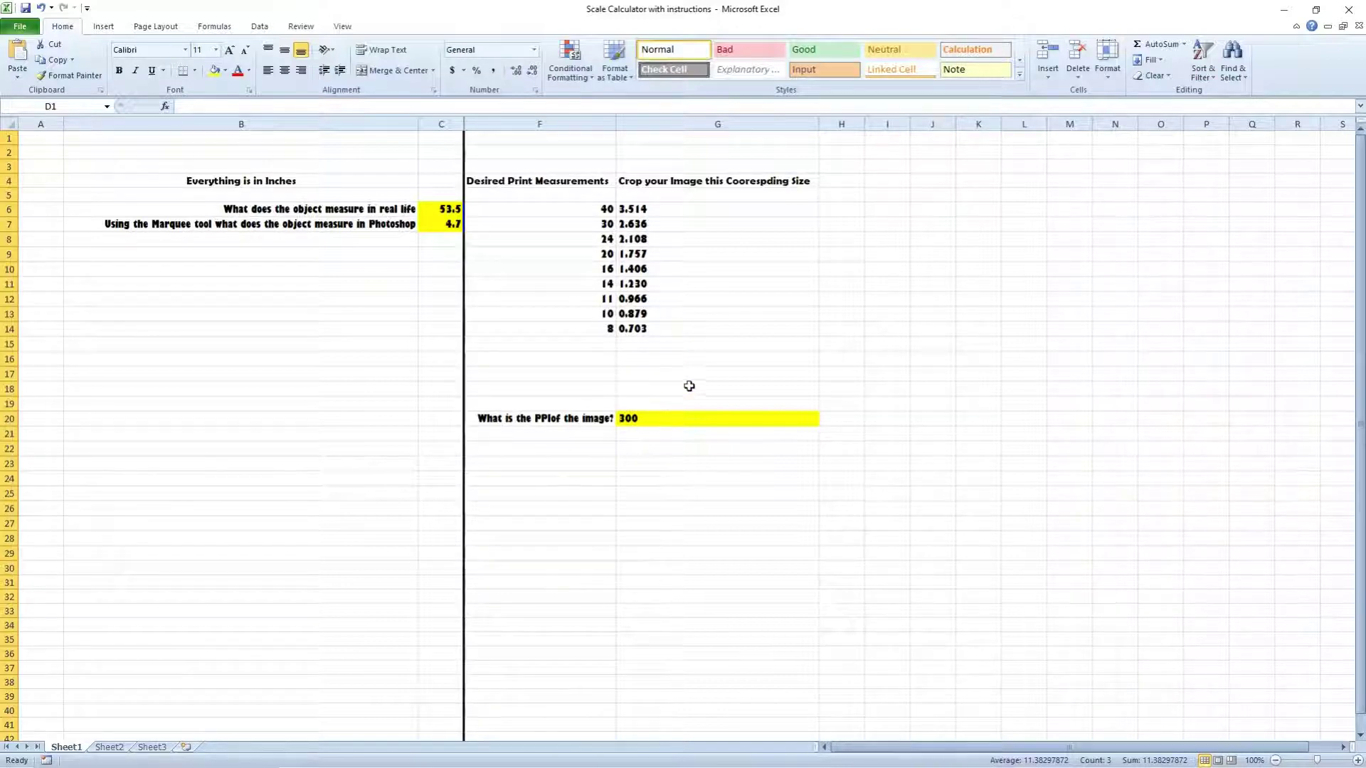
left_click_drag(679, 209, 688, 330)
left_click(572, 258)
key("Right")
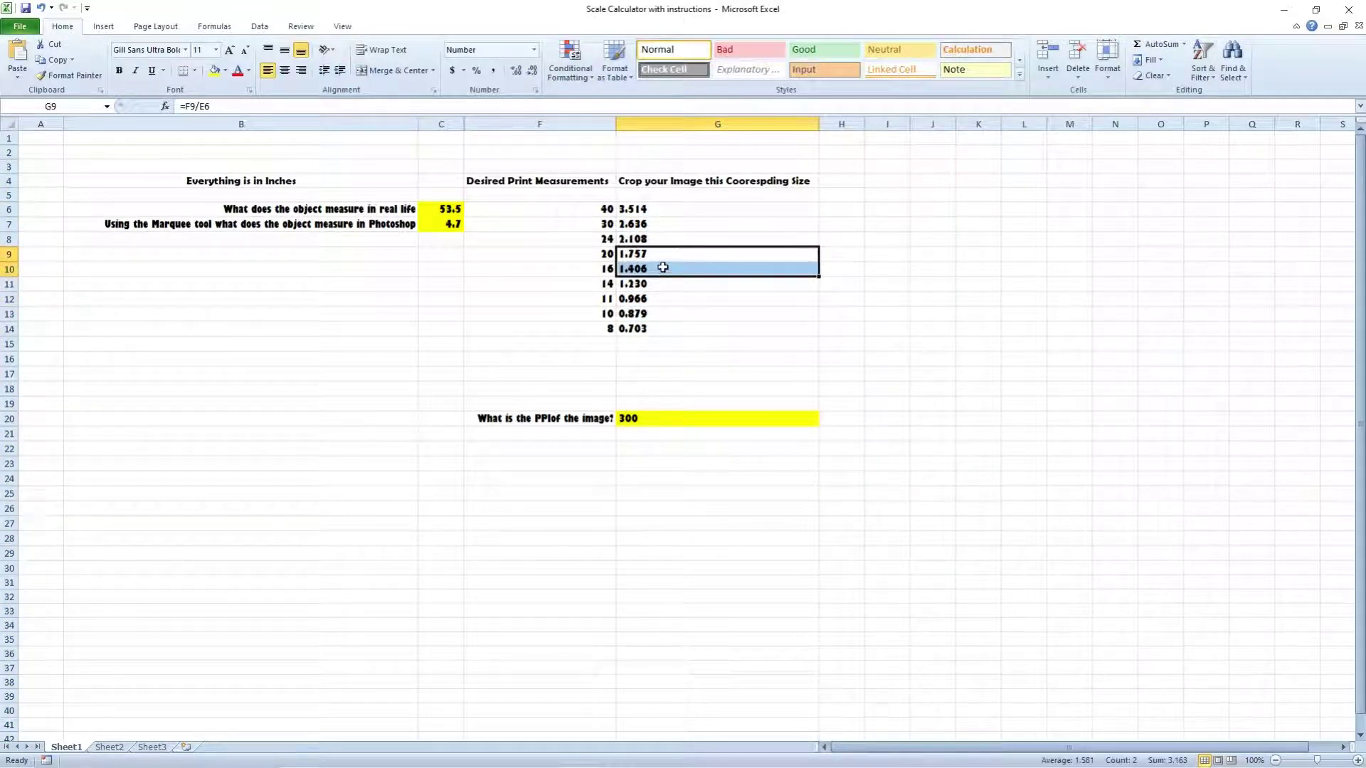
left_click(671, 211)
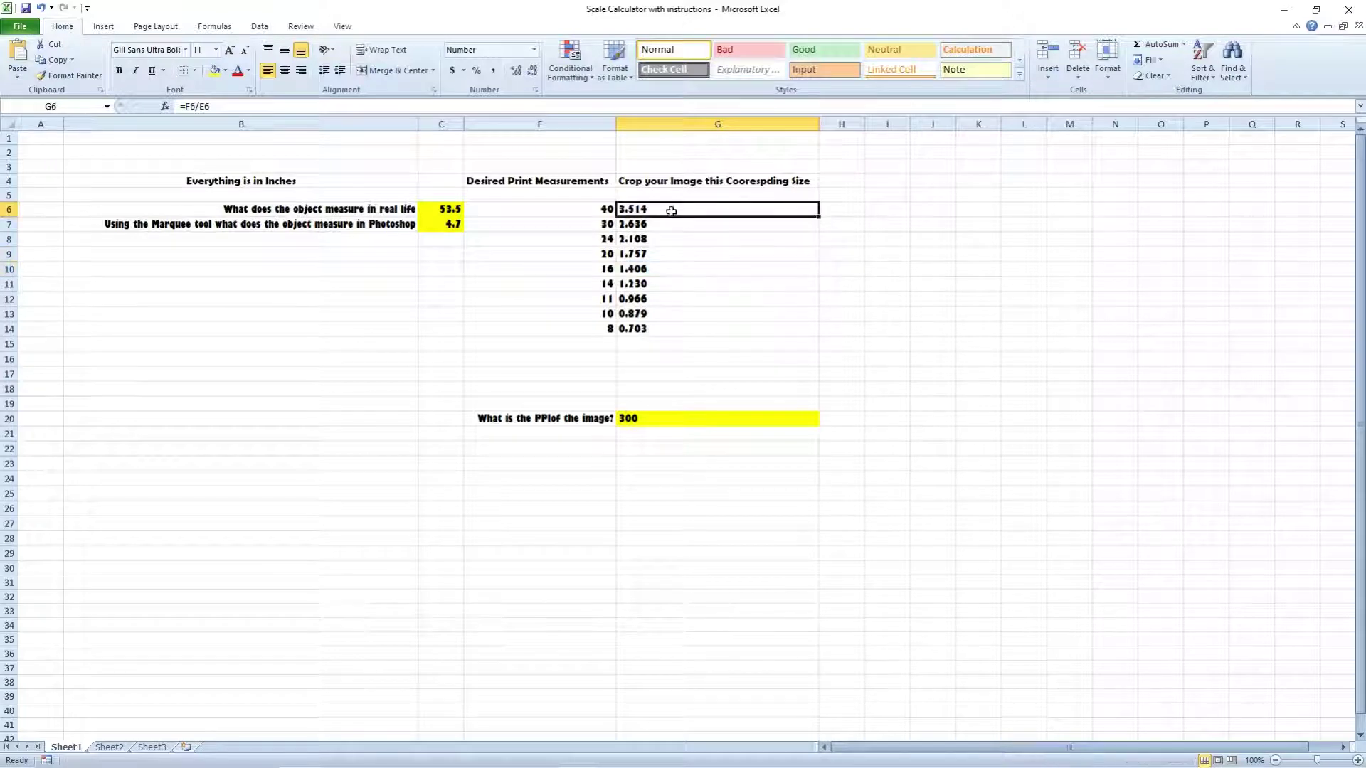
left_click(666, 255, "ctrl")
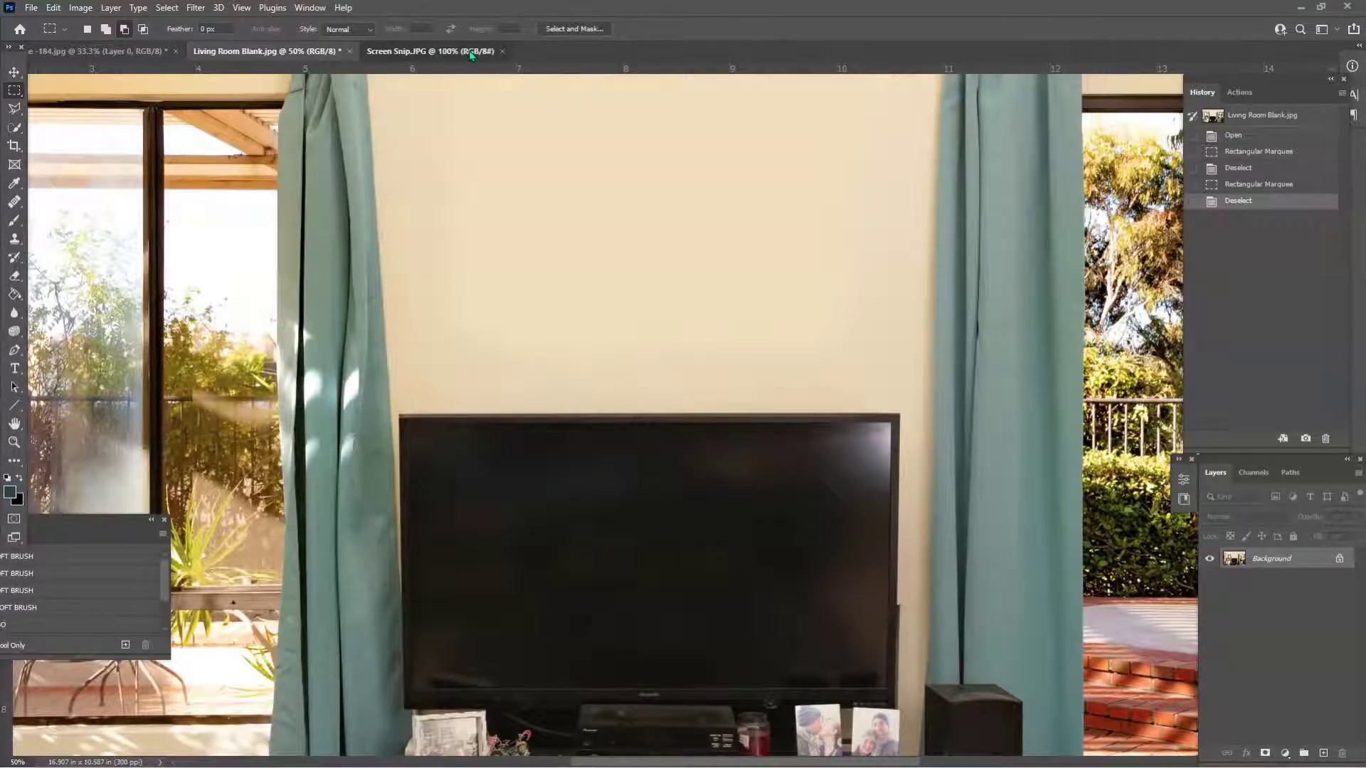
- Zoom out on the living room, then float Screen Snip and the Patane beach photo as windows
left_click(470, 53)
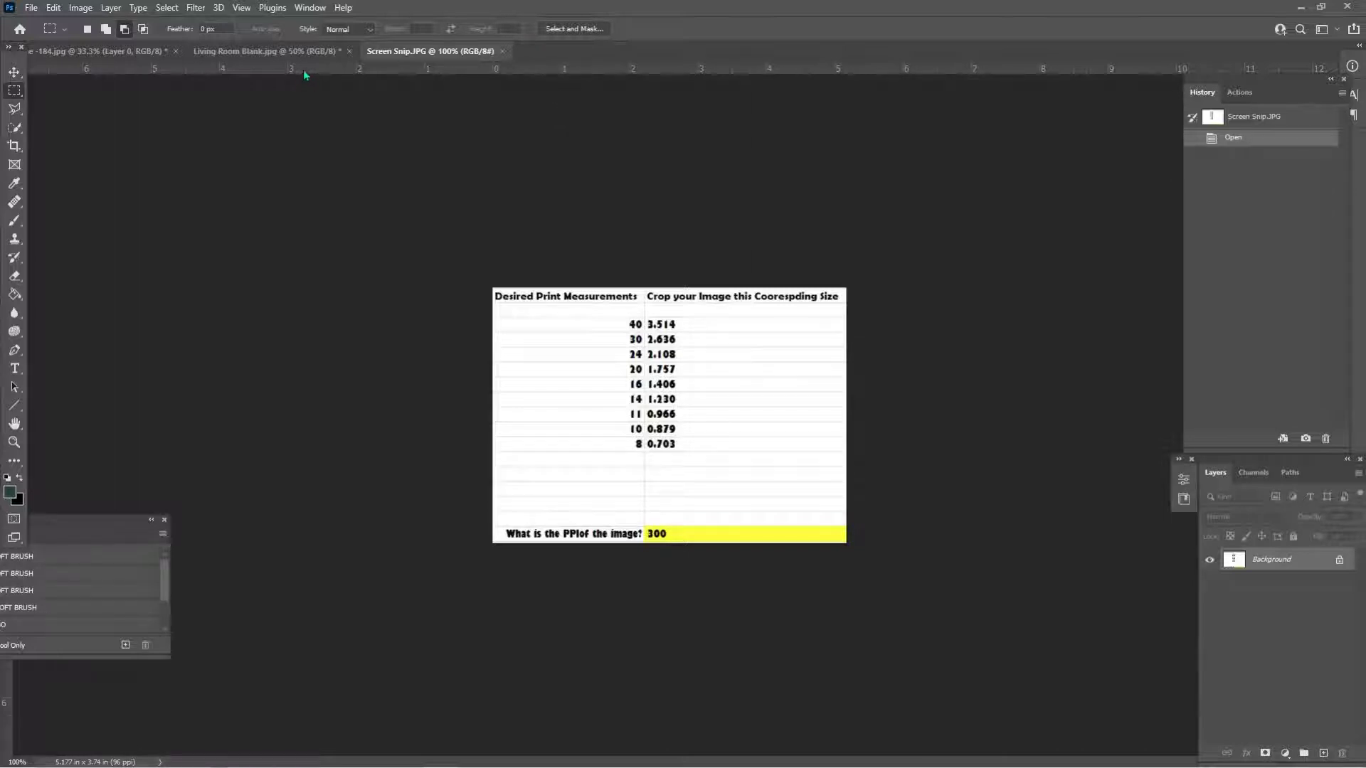
left_click(213, 53)
key("ctrl+minus")
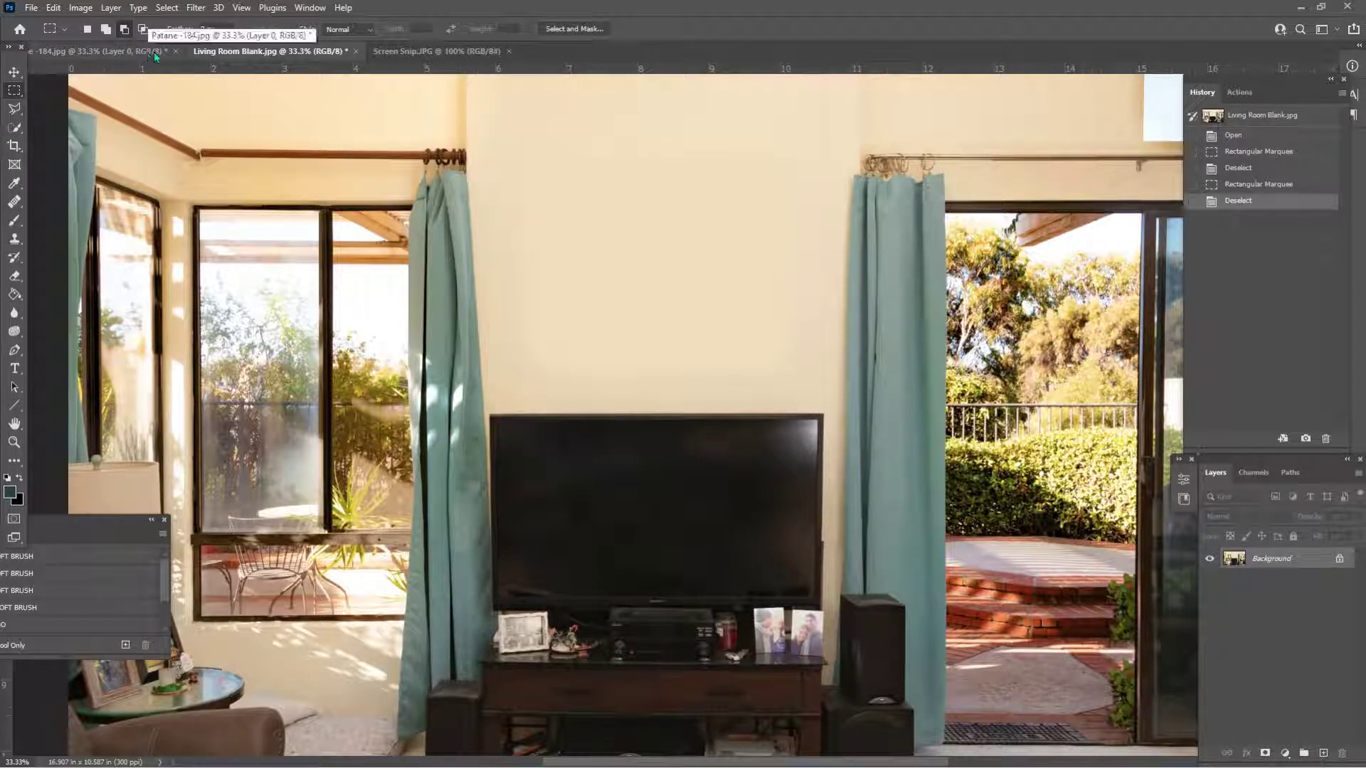
left_click_drag(430, 64, 798, 153)
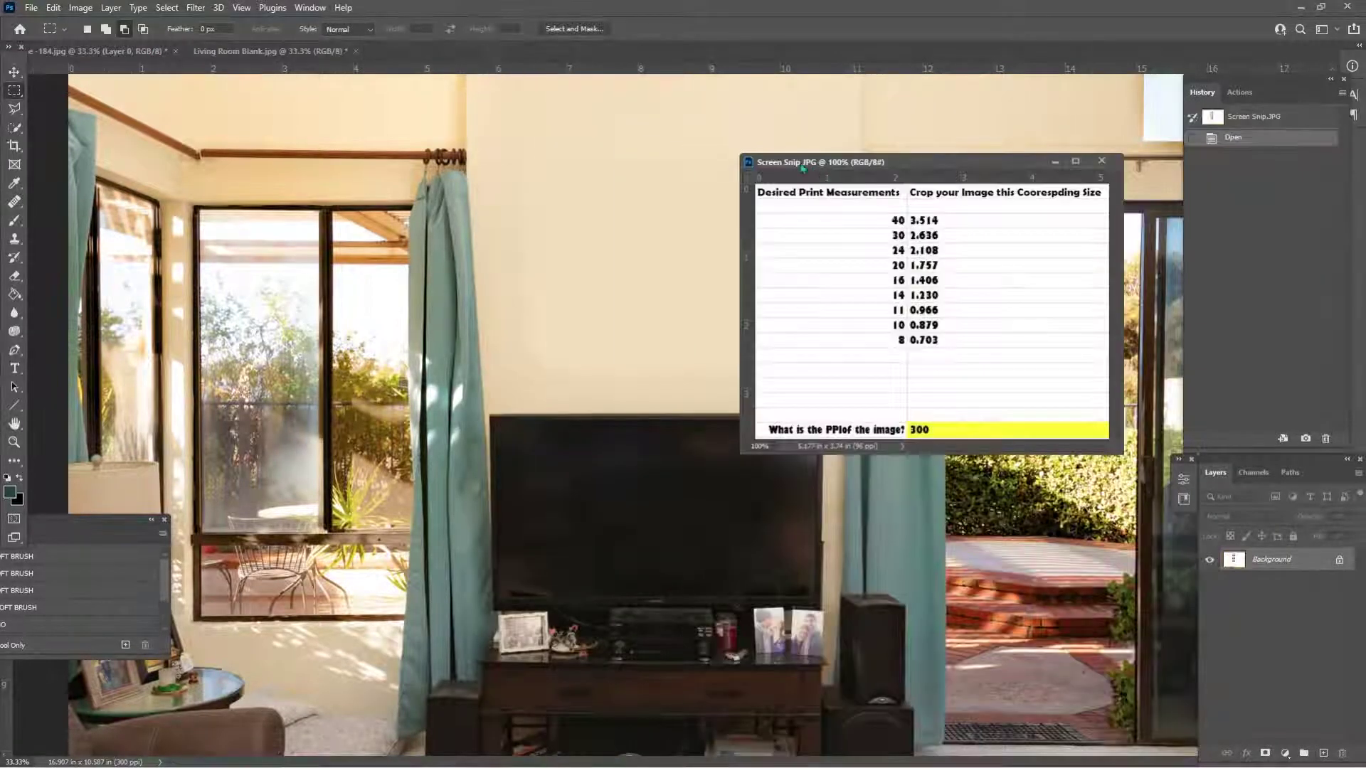
left_click_drag(147, 54, 285, 207)
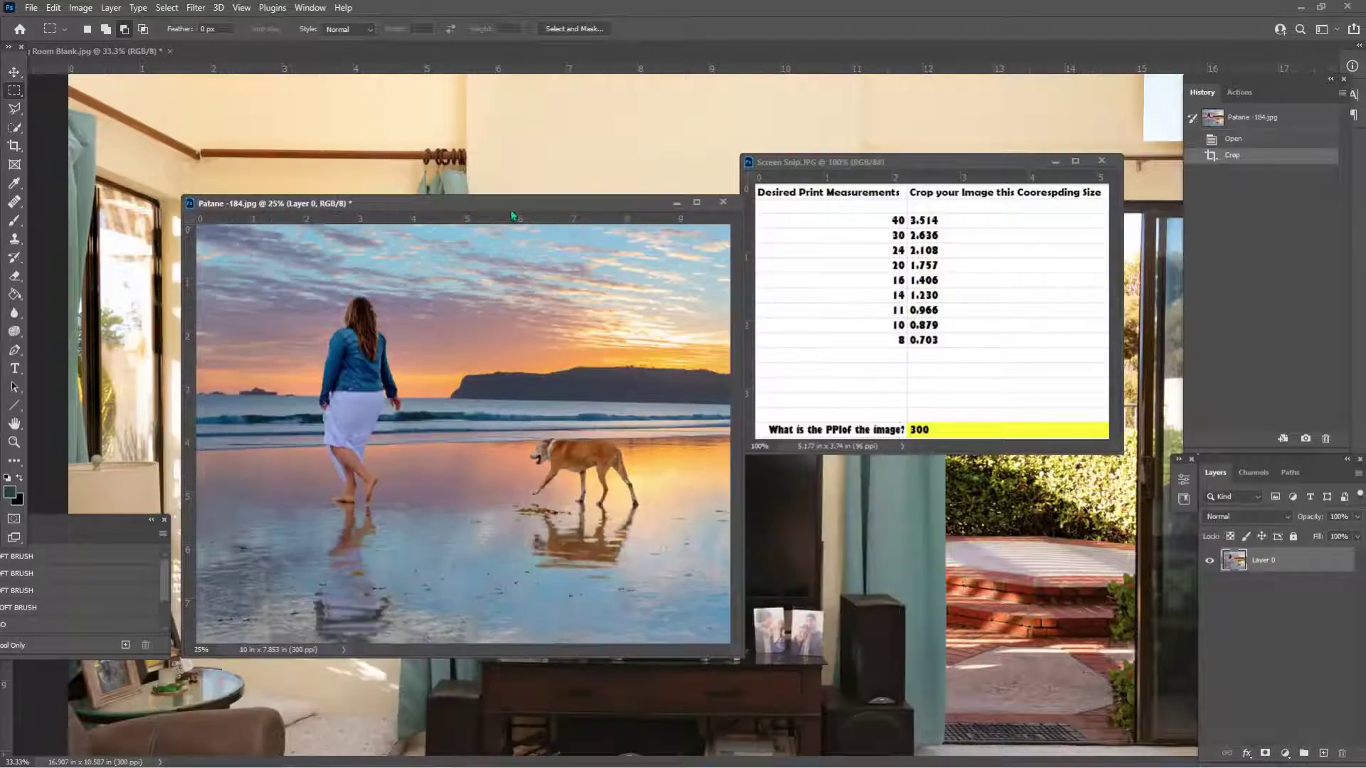
left_click_drag(513, 215, 498, 178)
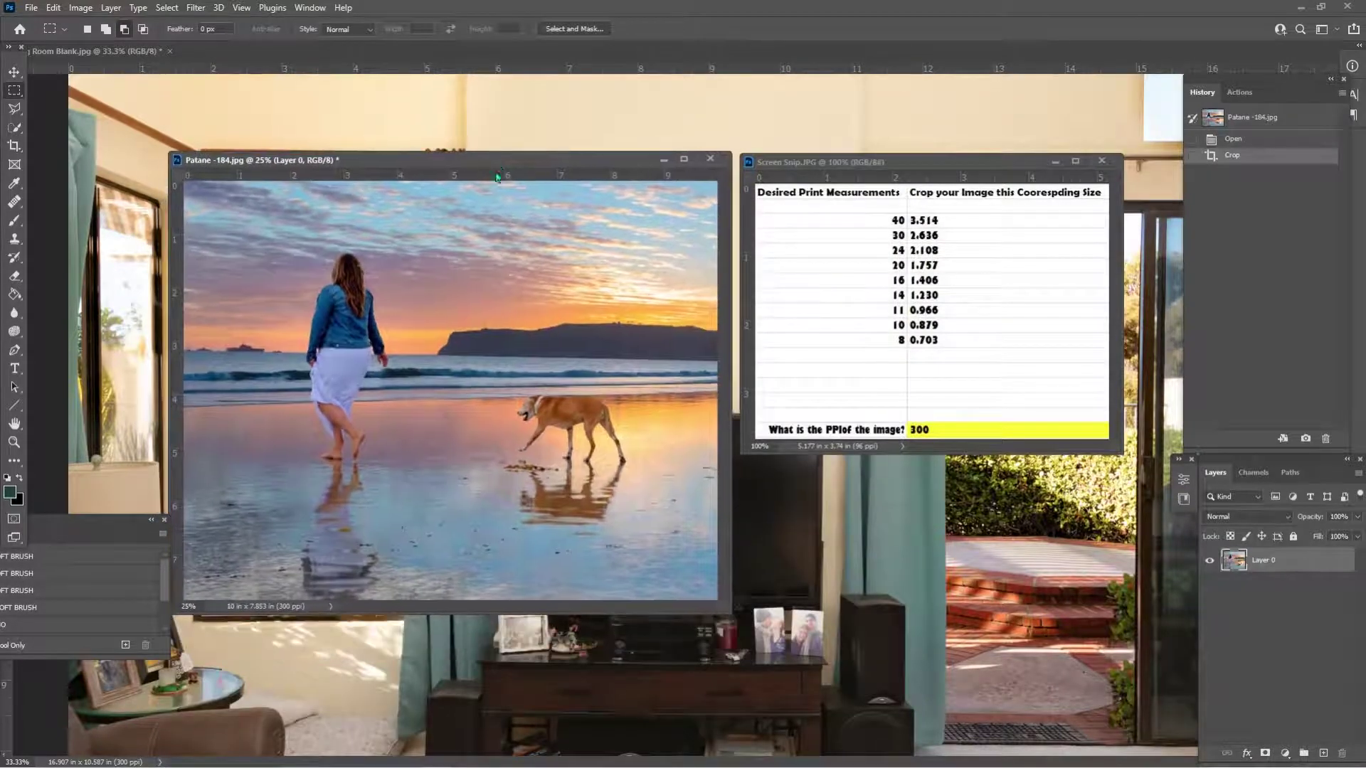
- Set the Crop tool to 1.757 × 1.406 in at 300 px/in and apply it to the maximized photo
left_click(14, 147)
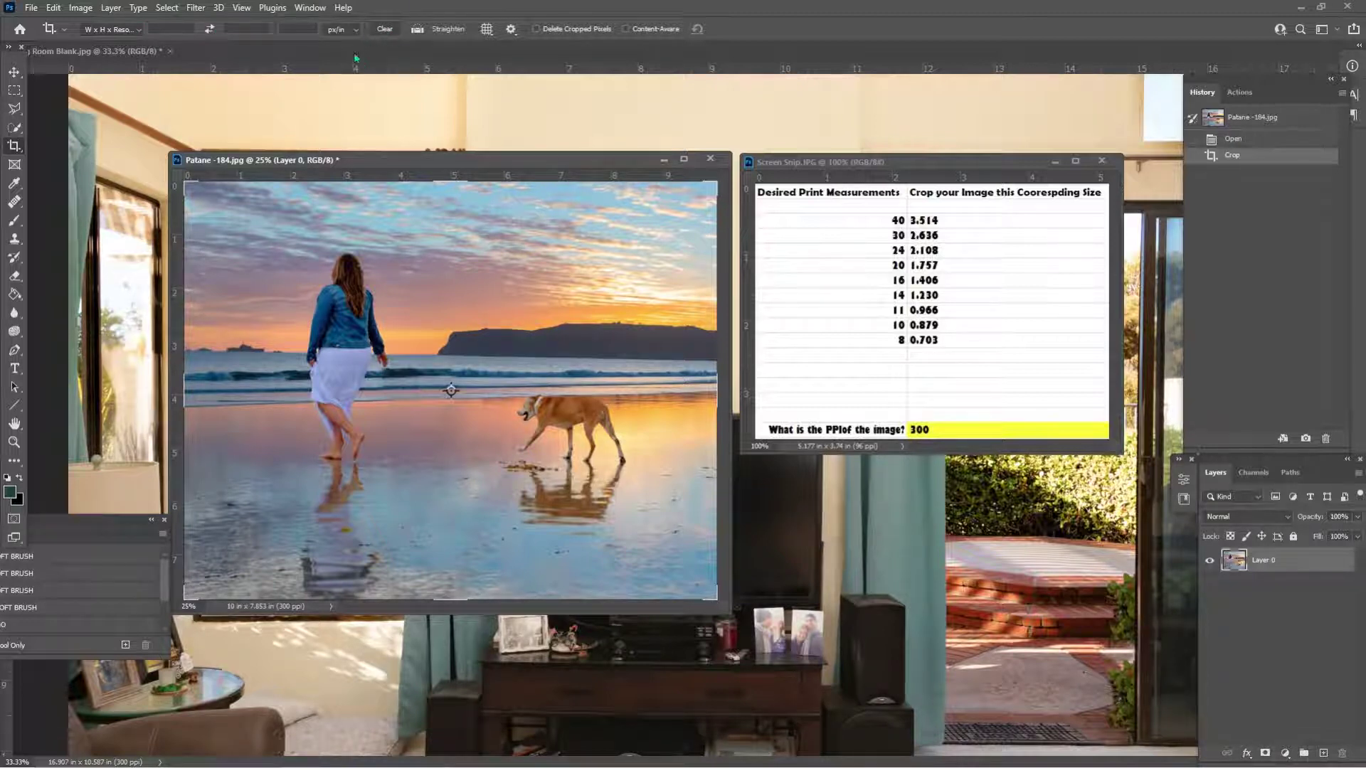
left_click(165, 27)
type("1.757")
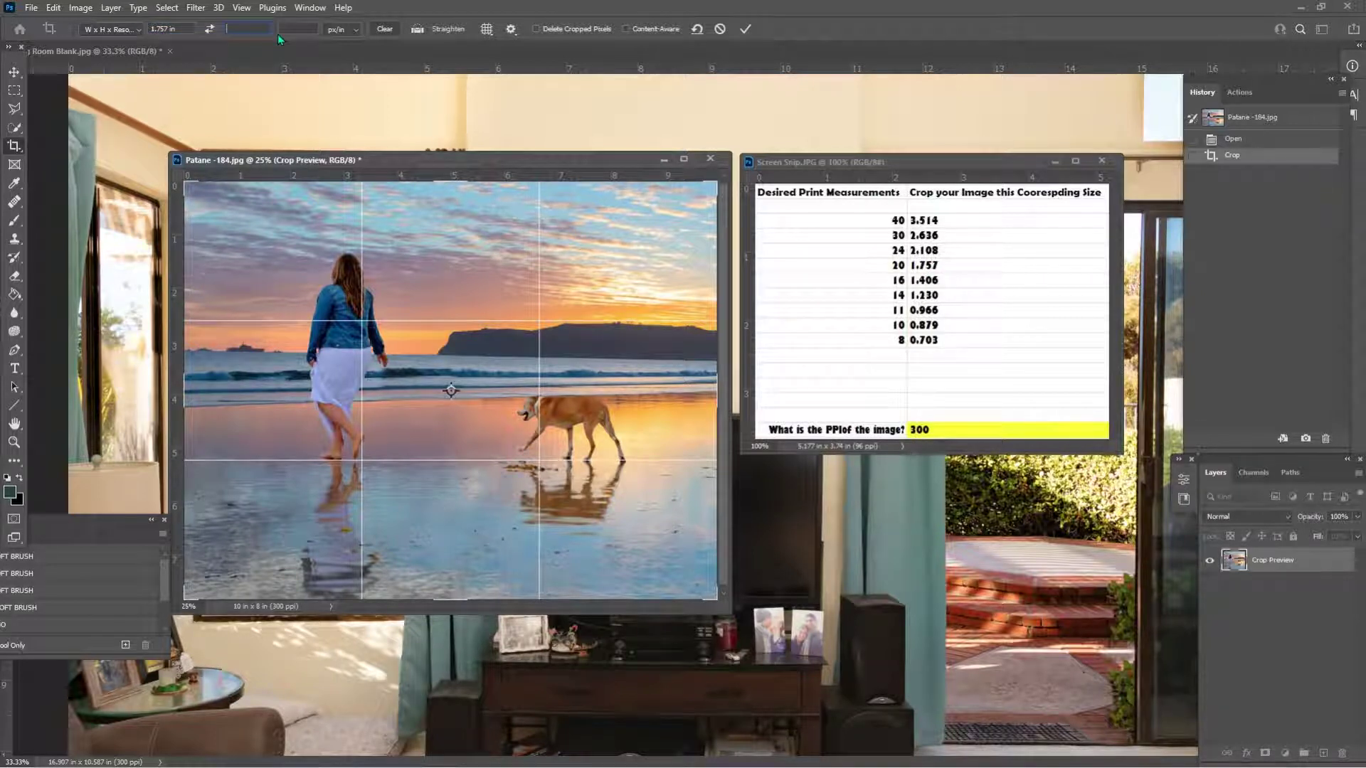
type("1.4")
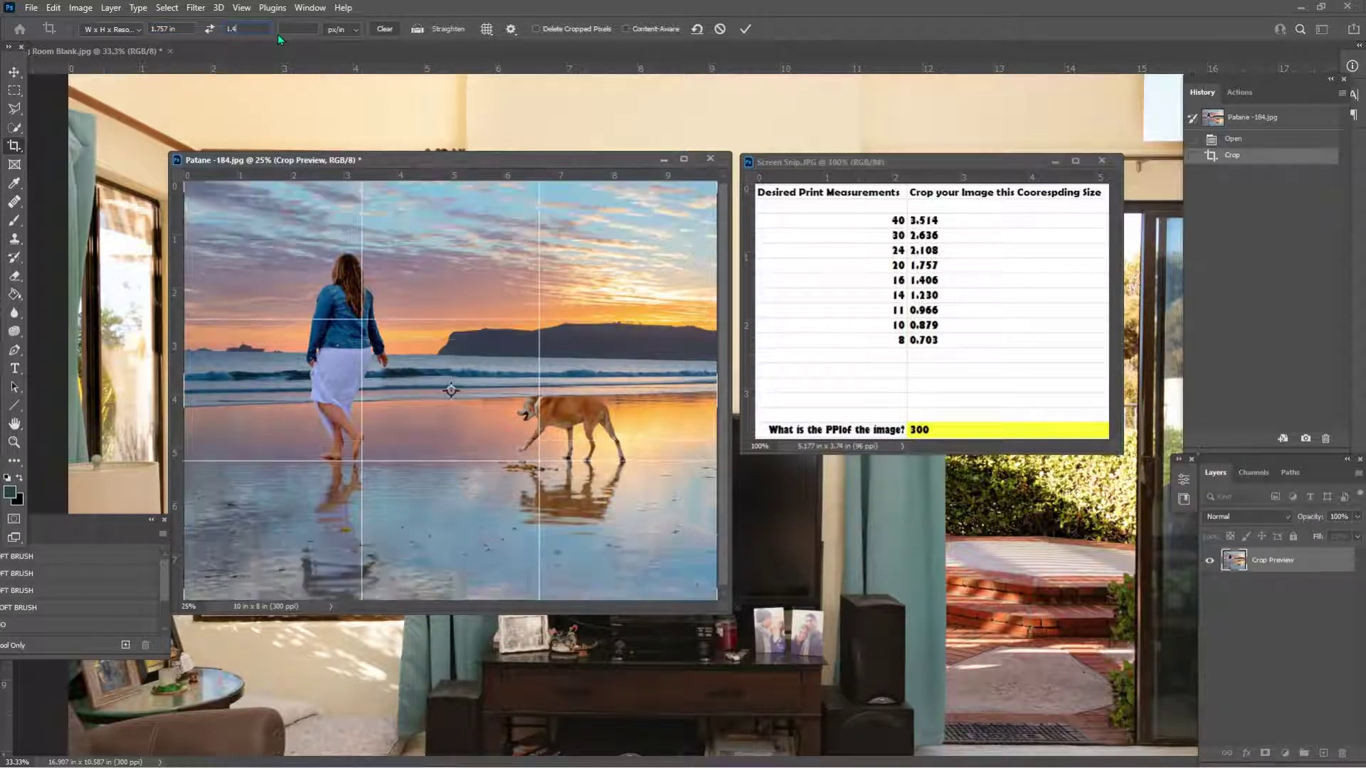
type("06")
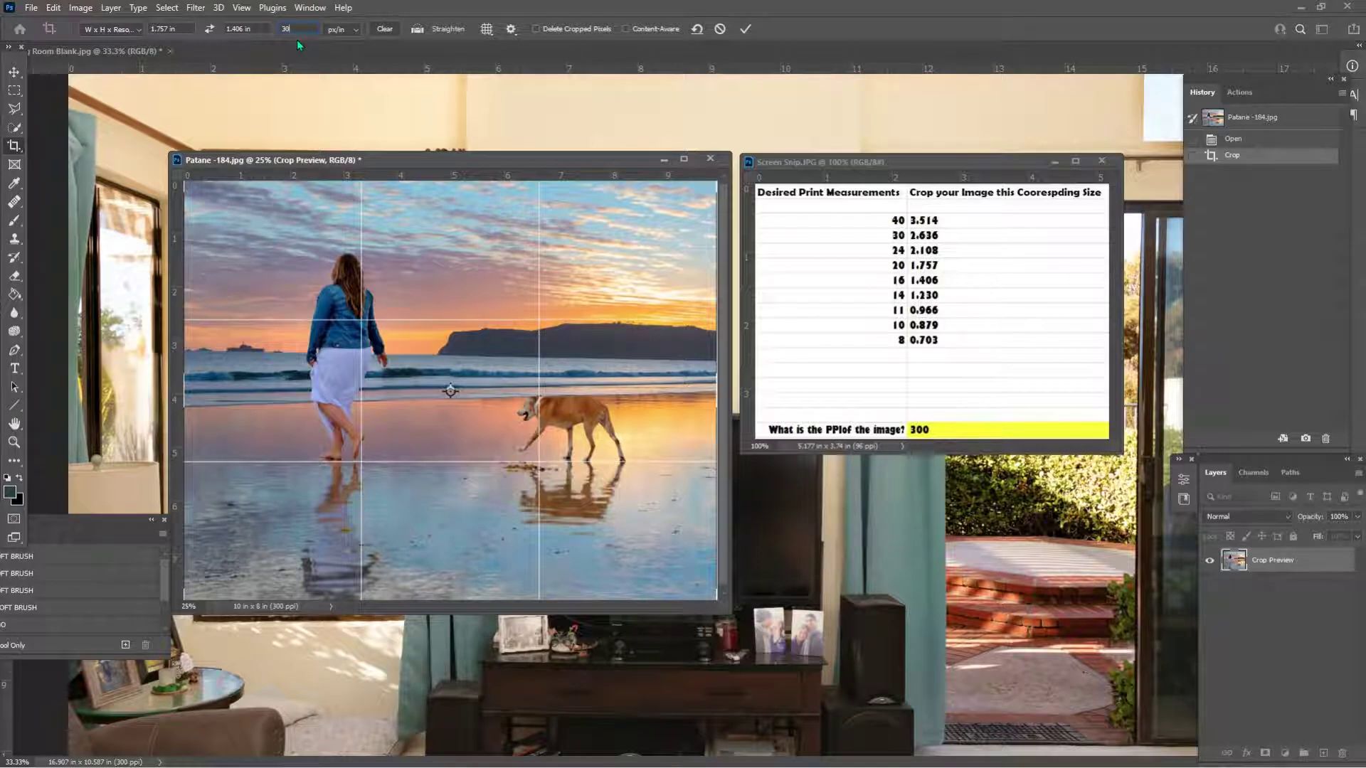
type("300")
left_click_drag(571, 165, 575, 158)
left_click(689, 154)
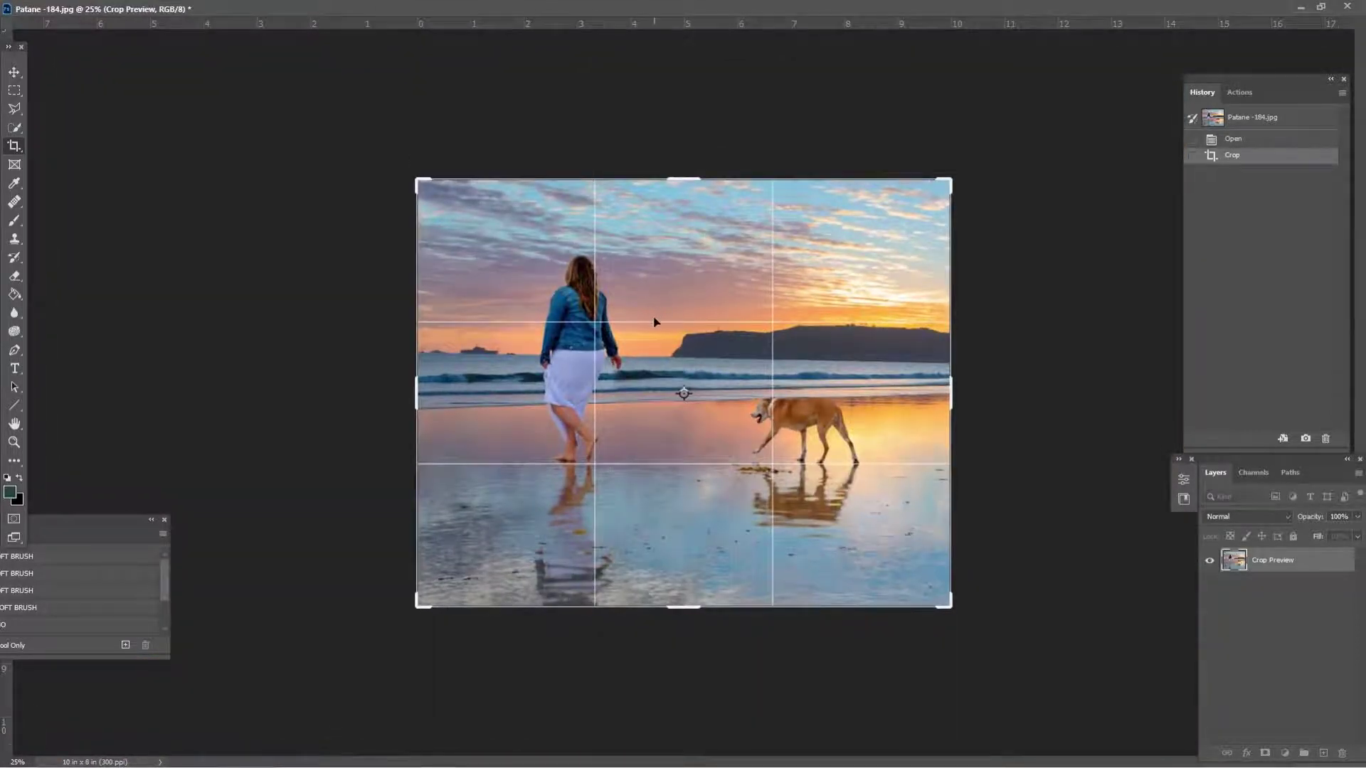
key("Return")
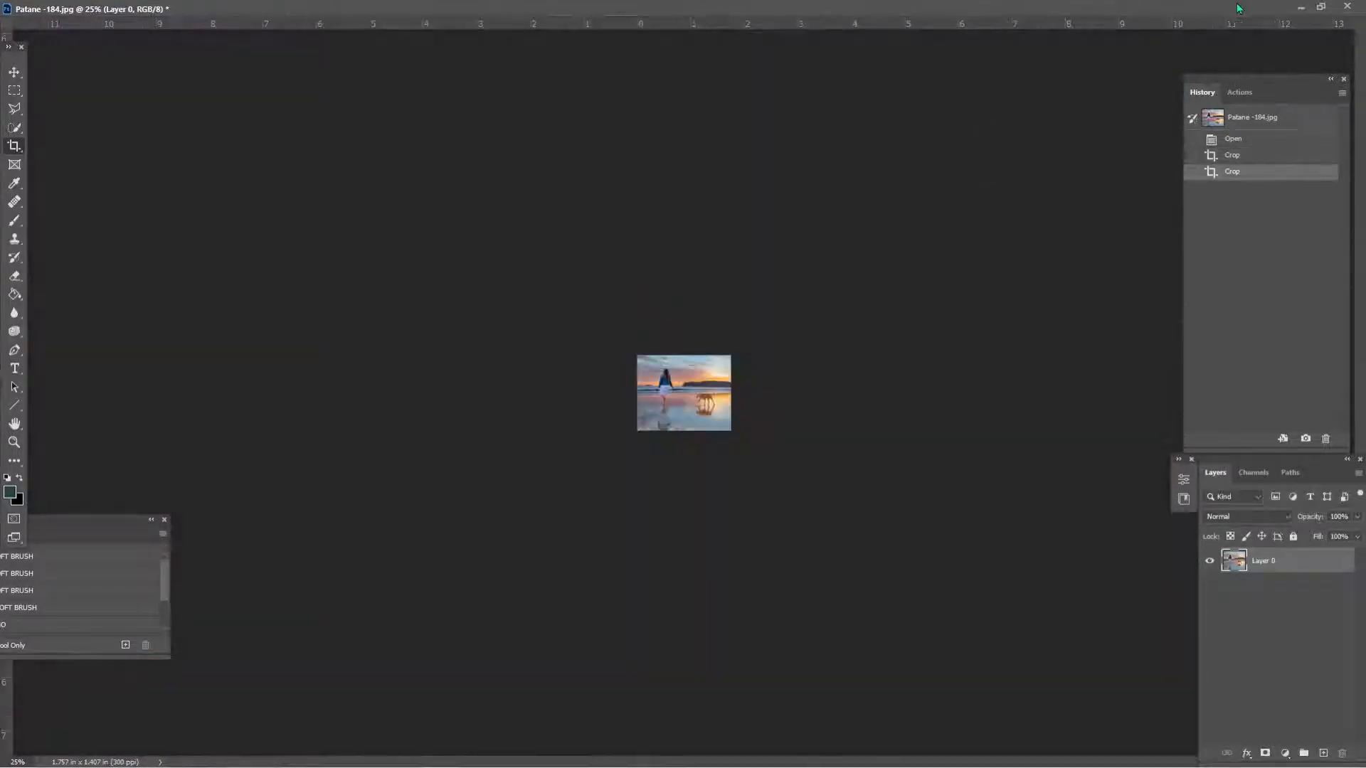
- Dock the beach photo and measurement table back as tabs and select all of the cropped photo
left_click(1318, 10)
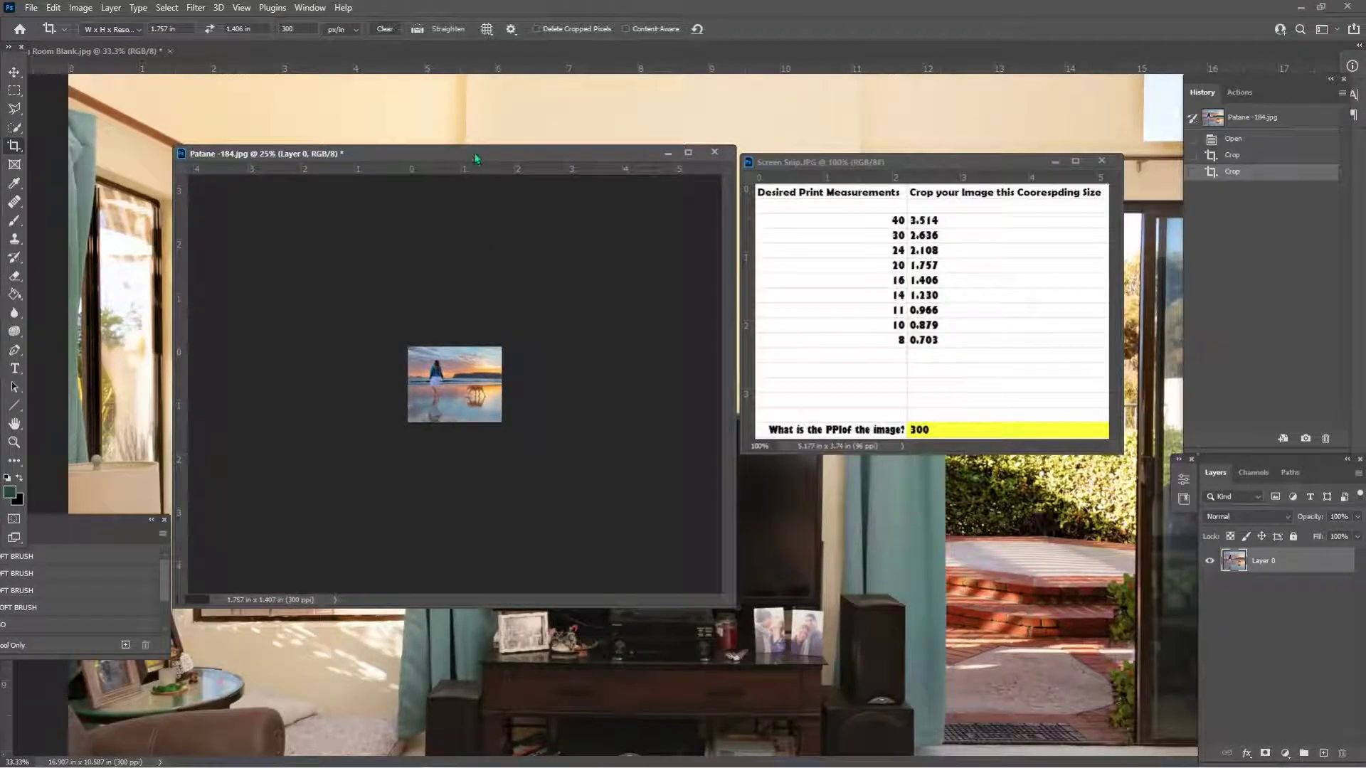
left_click_drag(475, 158, 573, 51)
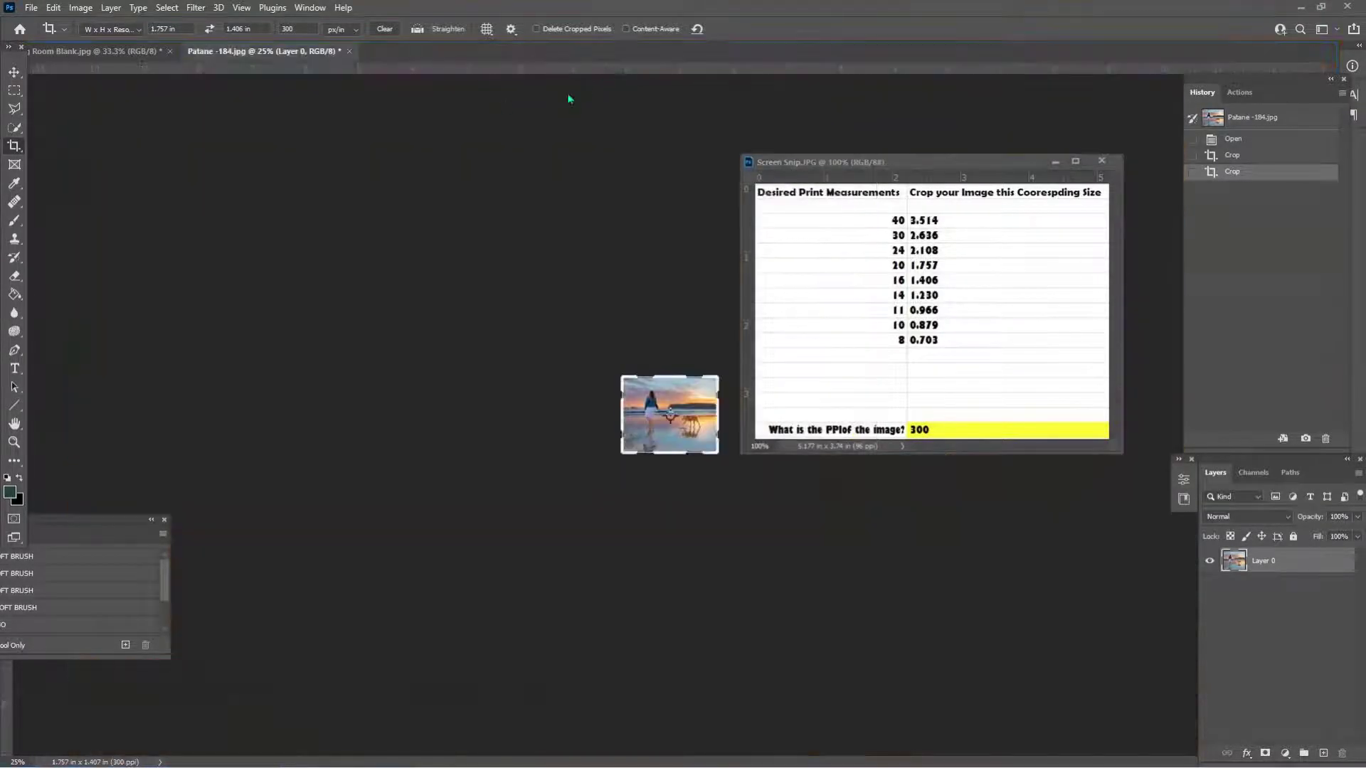
key("ctrl+a")
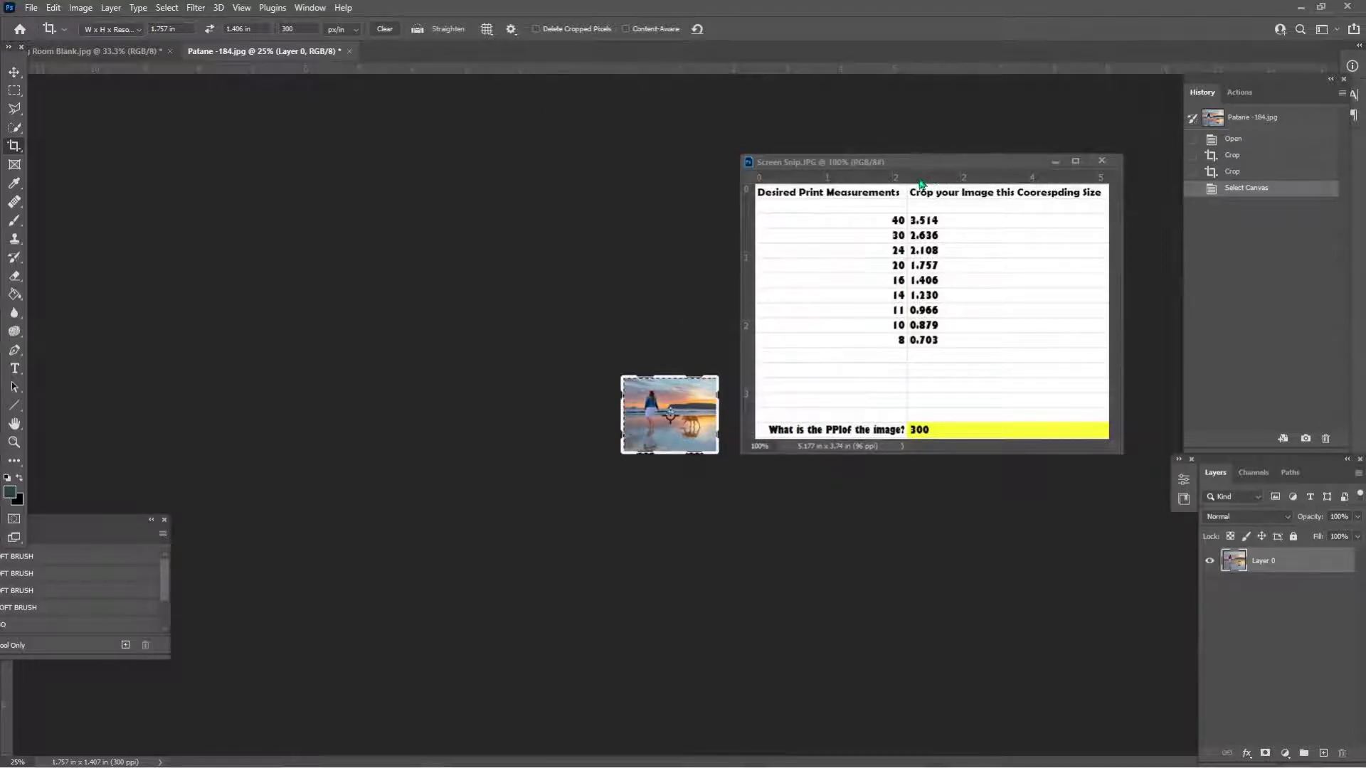
left_click(97, 50)
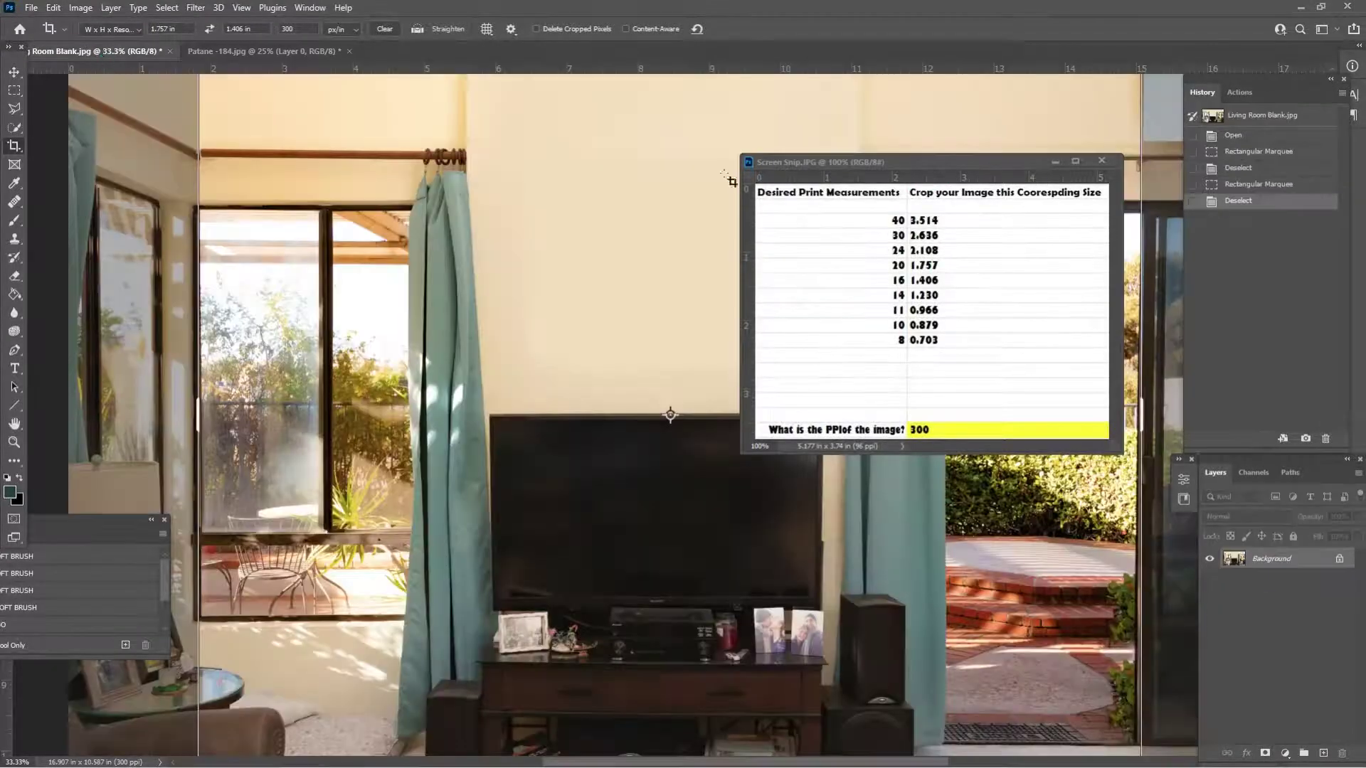
left_click_drag(1008, 164, 997, 57)
key("ctrl+Tab")
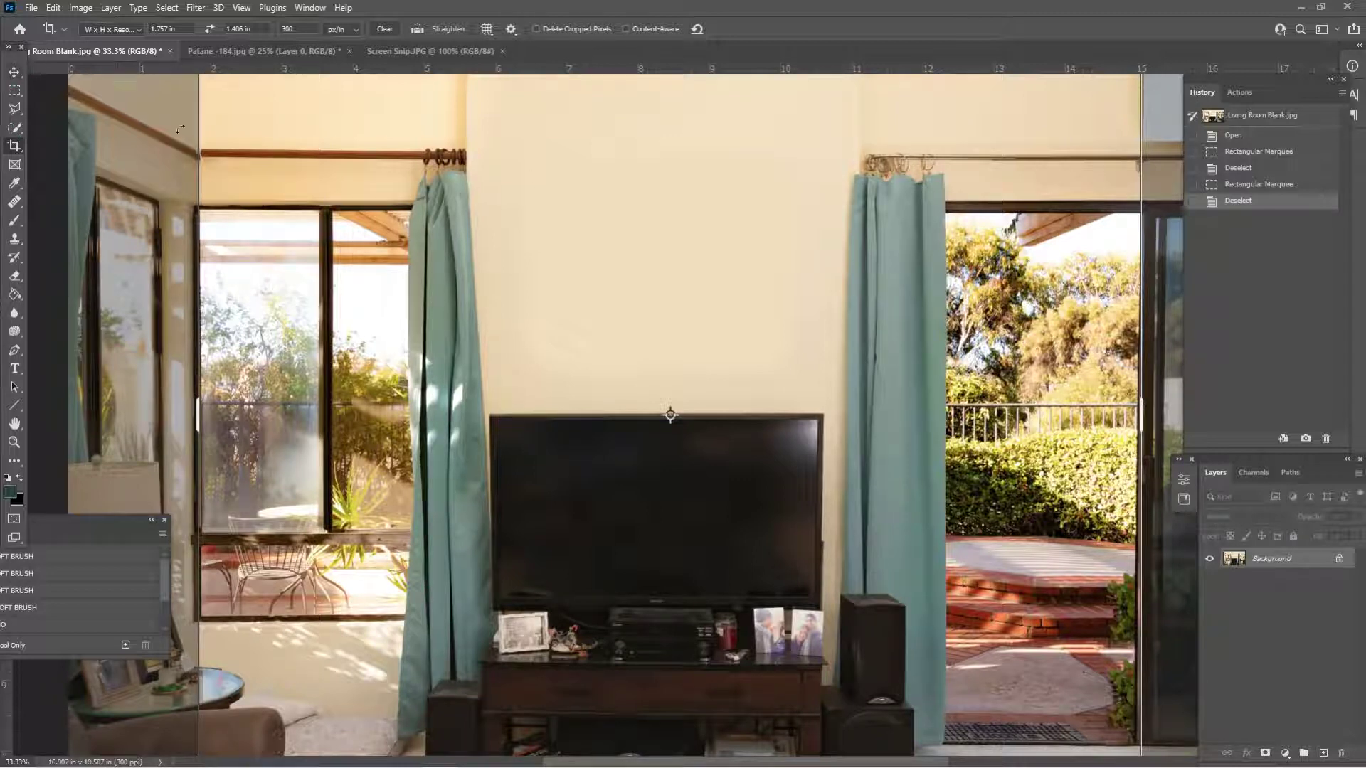
- Paste the cropped beach photo into Living Room Blank.jpg as Layer 1 using the Move tool
left_click(14, 73)
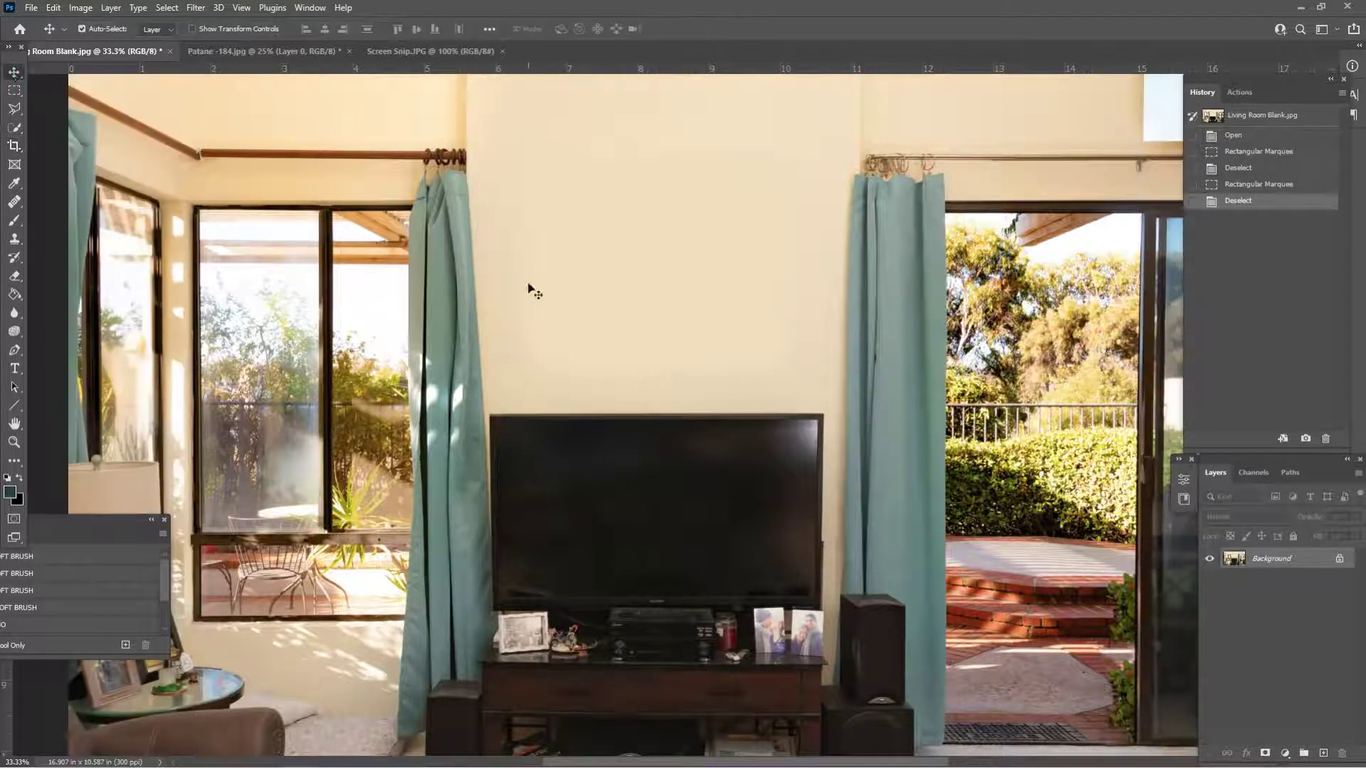
left_click(247, 52)
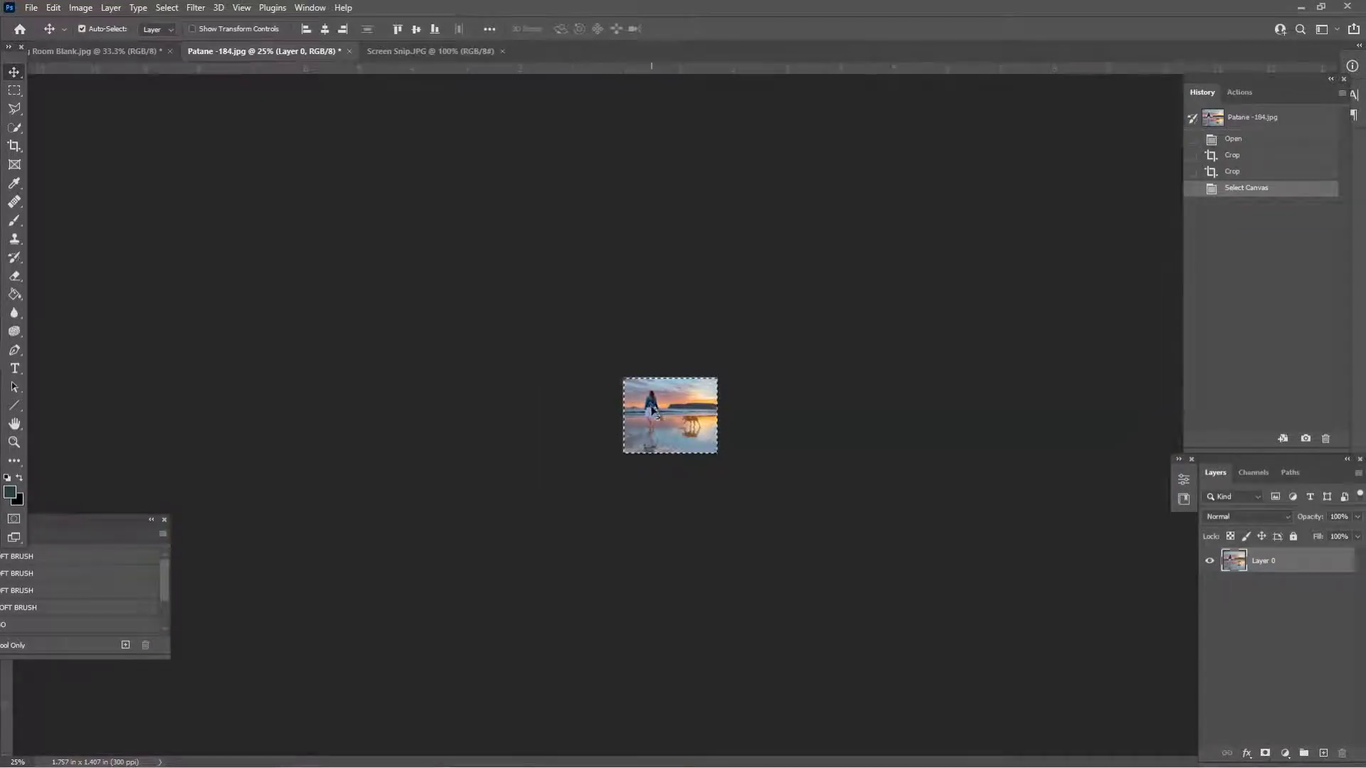
left_click(114, 52)
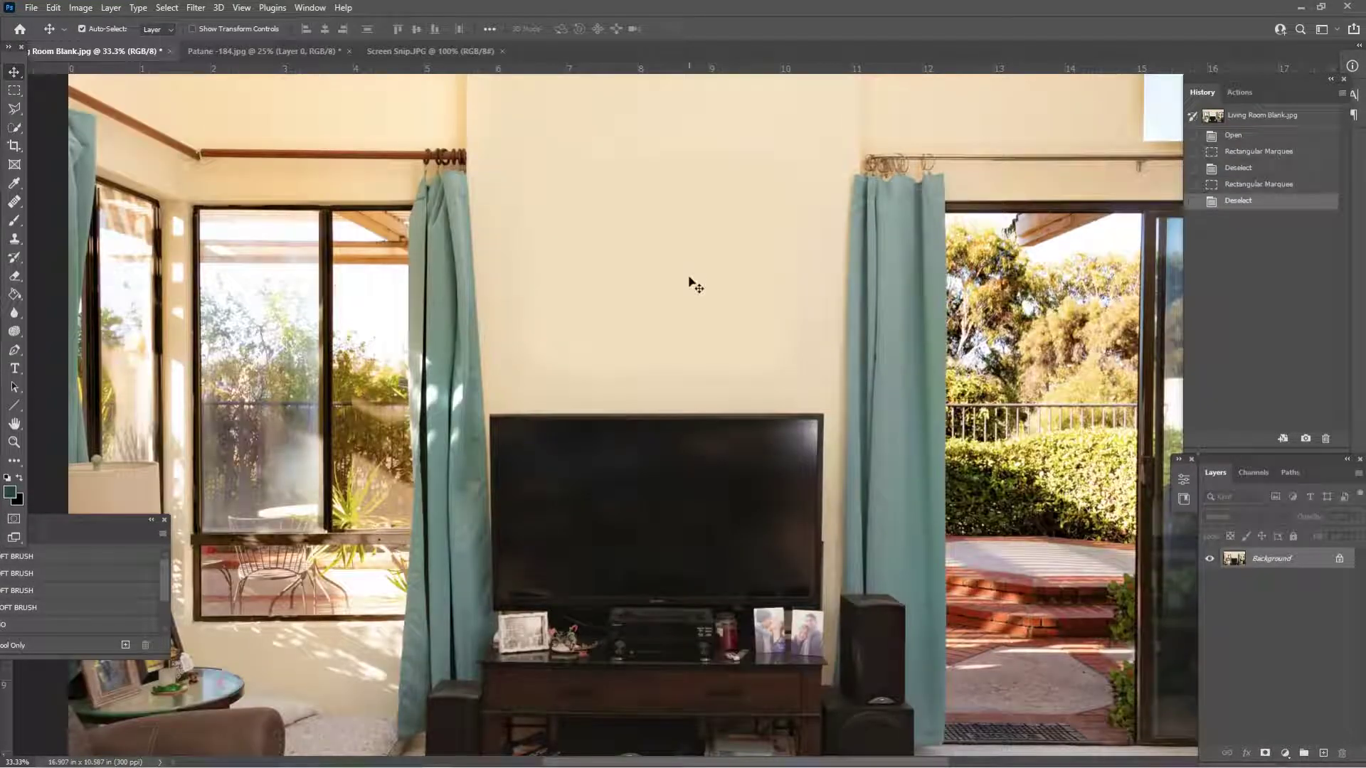
key("ctrl+v")
- Drag Layer 1 up onto the wall above the TV and zoom out to 25%
left_click_drag(680, 415, 660, 252)
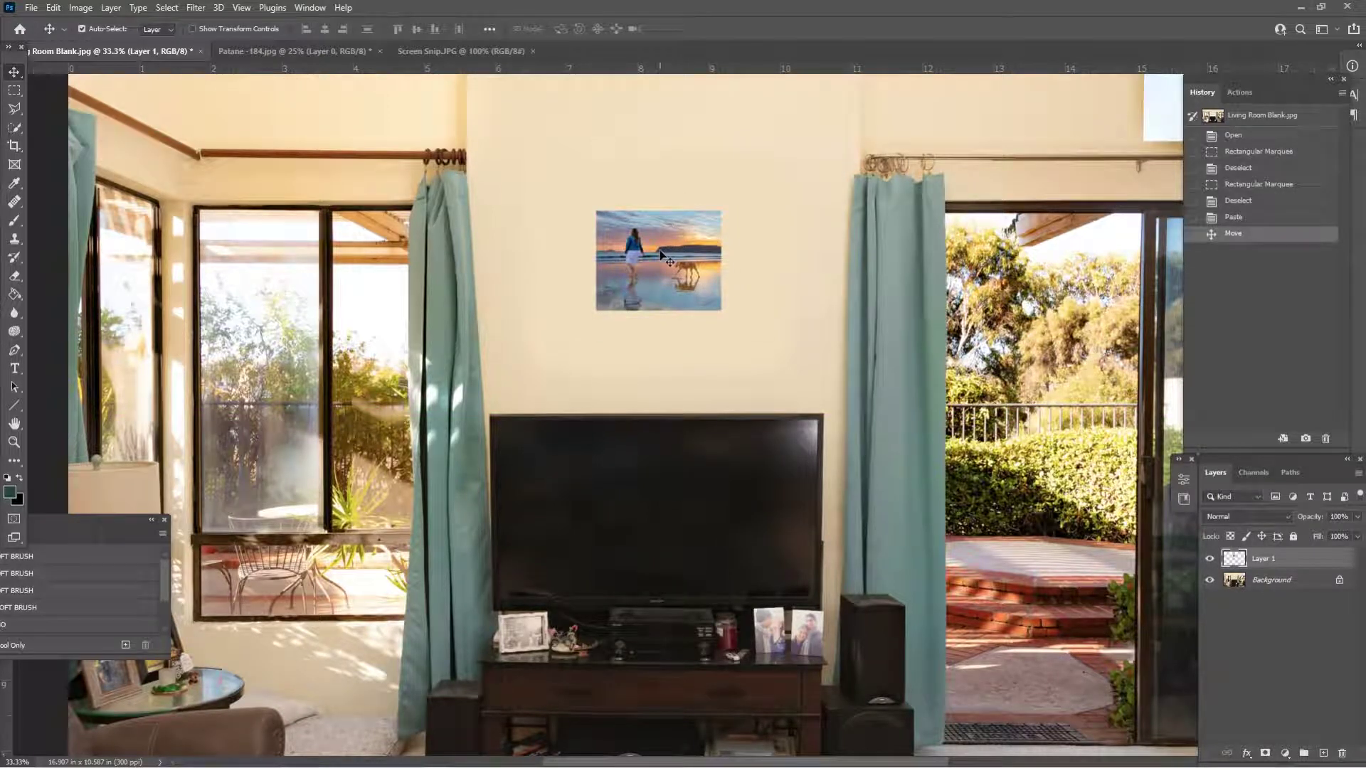
key("ctrl+minus")
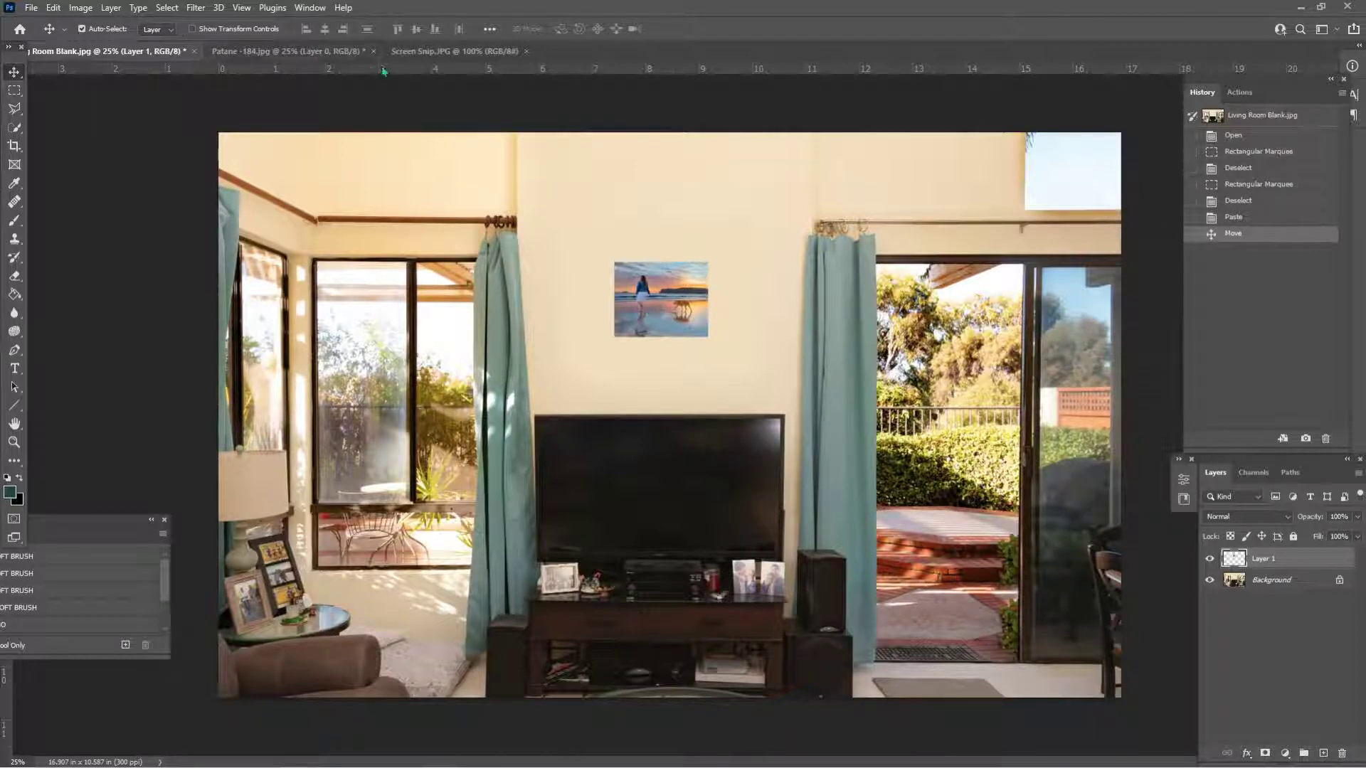
- Float the Screen Snip print size chart as its own window and nudge it down
left_click(454, 51)
key("ctrl+plus")
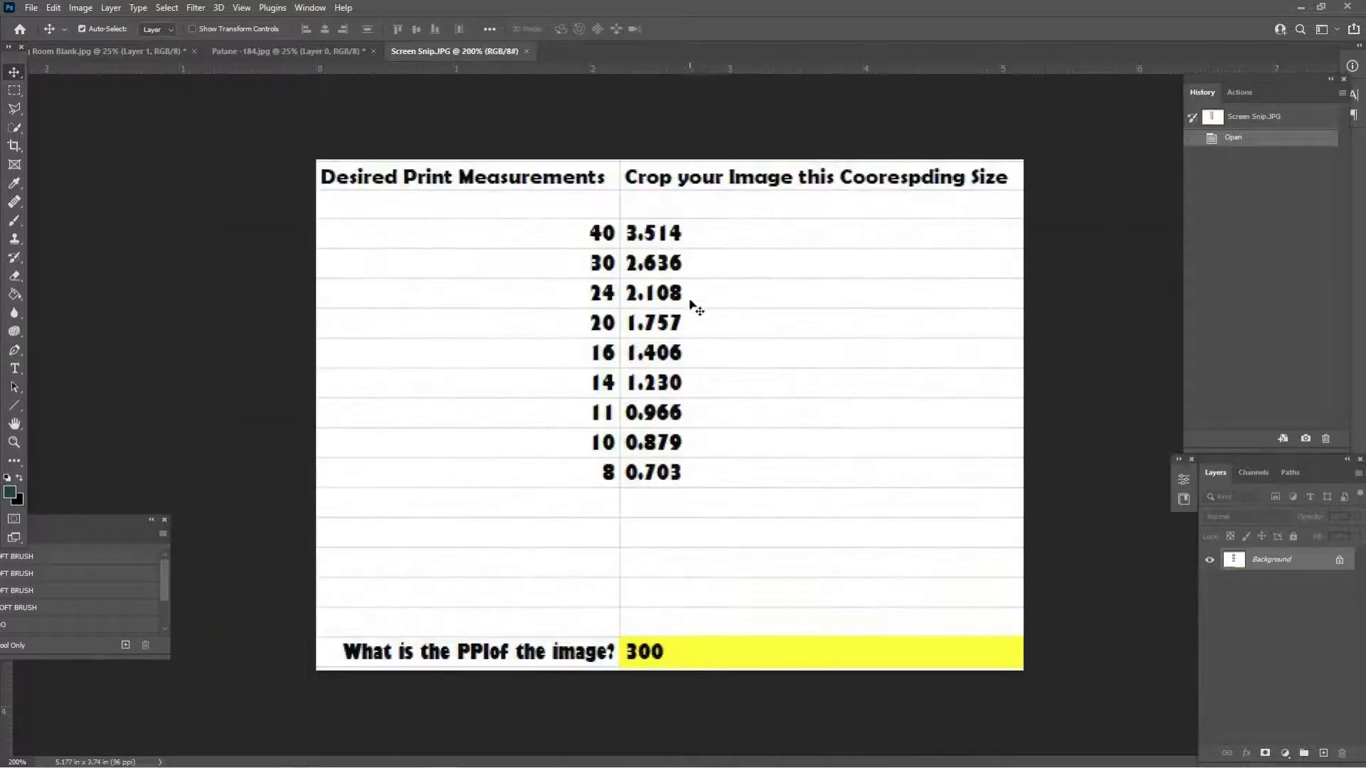
key("ctrl+minus")
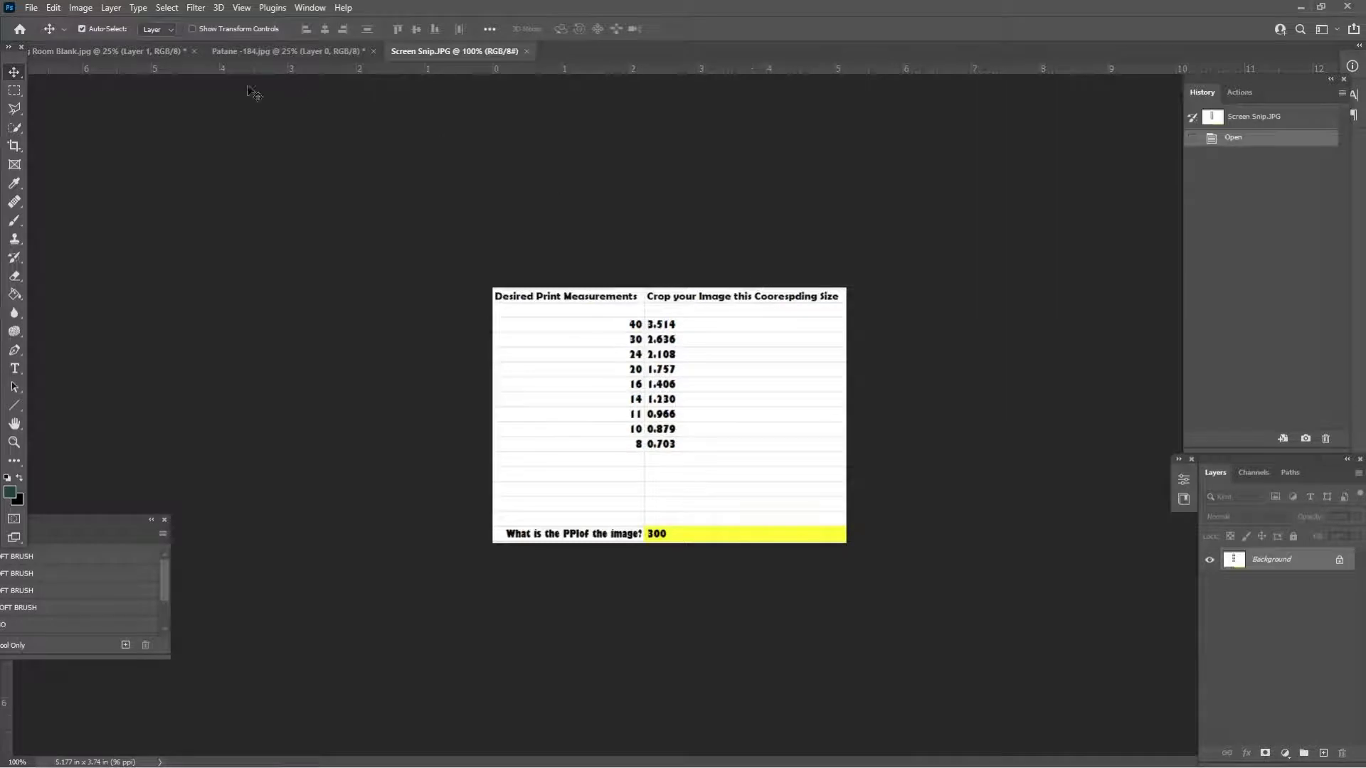
left_click_drag(454, 51, 898, 104)
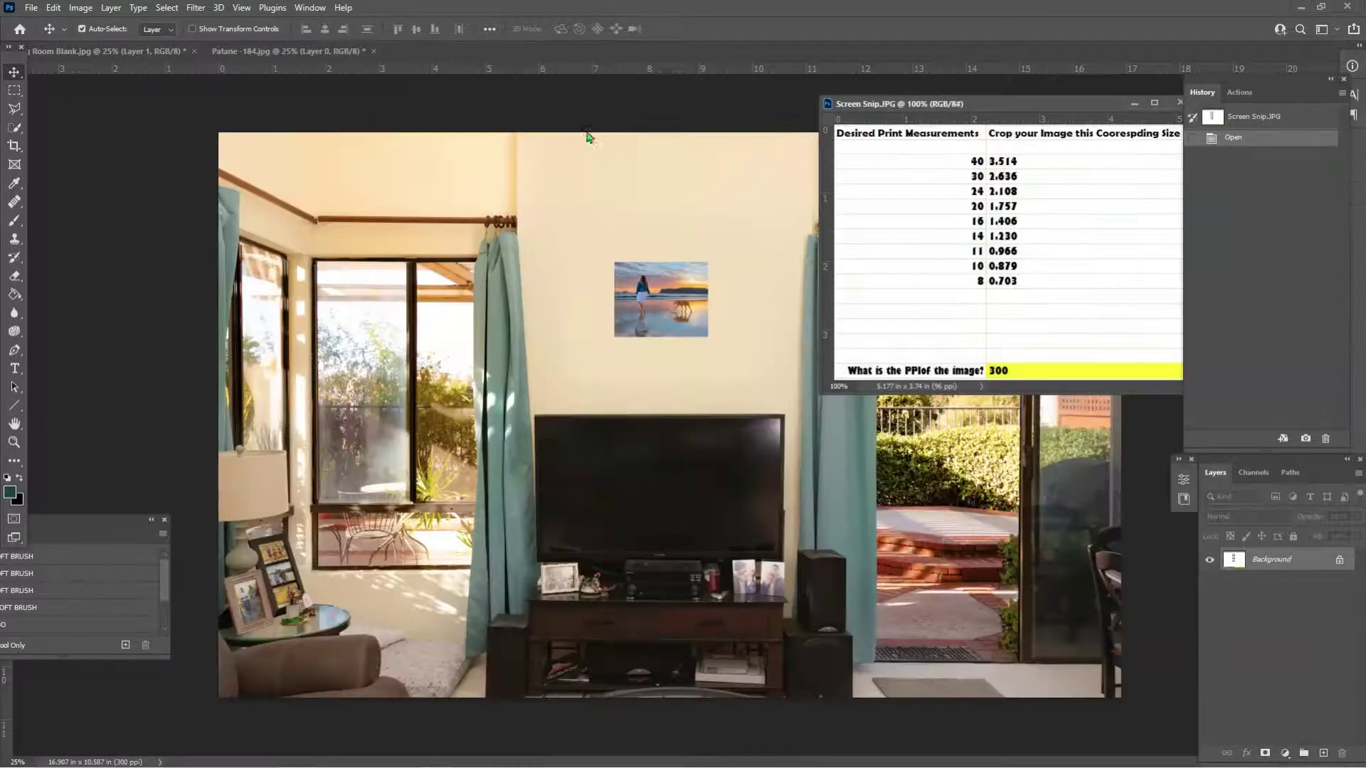
left_click(301, 51)
left_click_drag(997, 104, 1001, 133)
- Revert the Patane-184.jpg beach photo to its uncropped original from History
left_click(686, 397)
key("ctrl+plus")
key("ctrl+plus")
key("ctrl+plus")
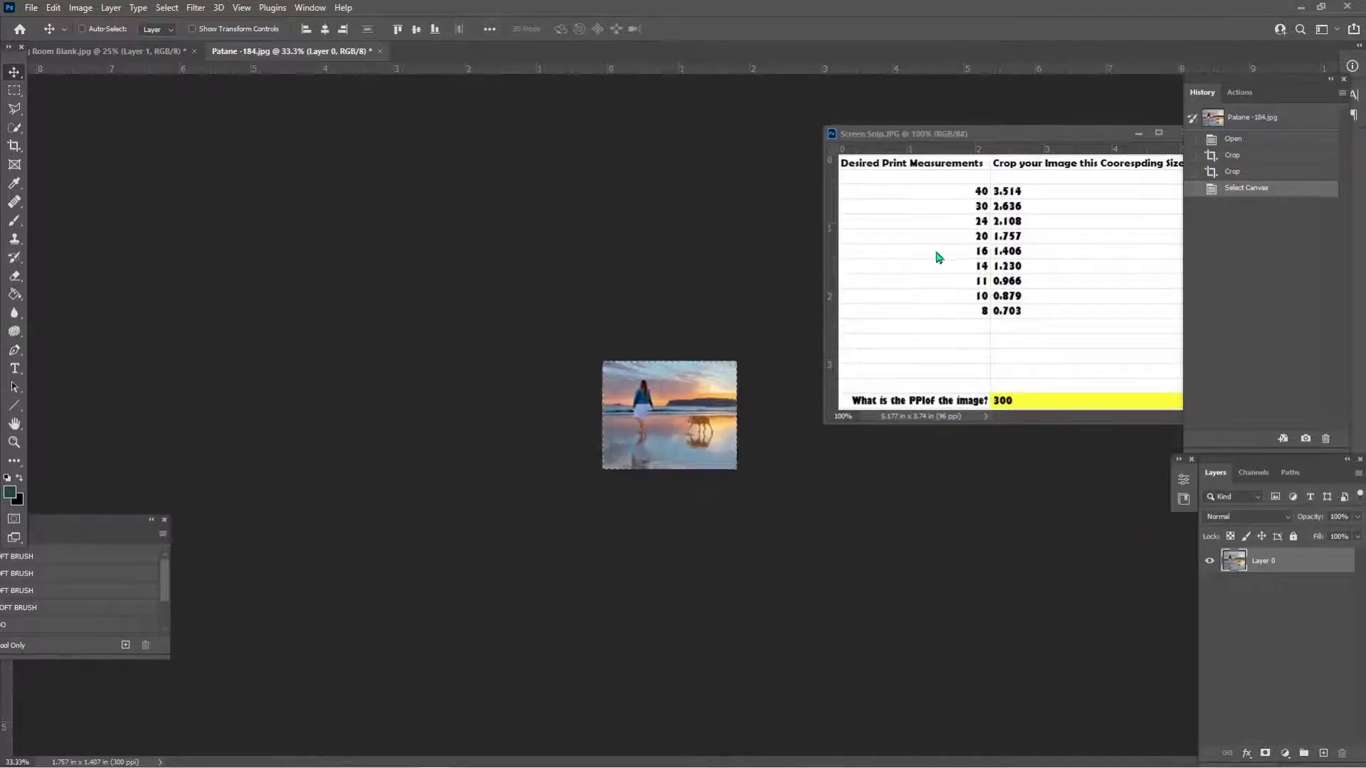
left_click(1273, 144)
key("ctrl+minus")
key("ctrl+minus")
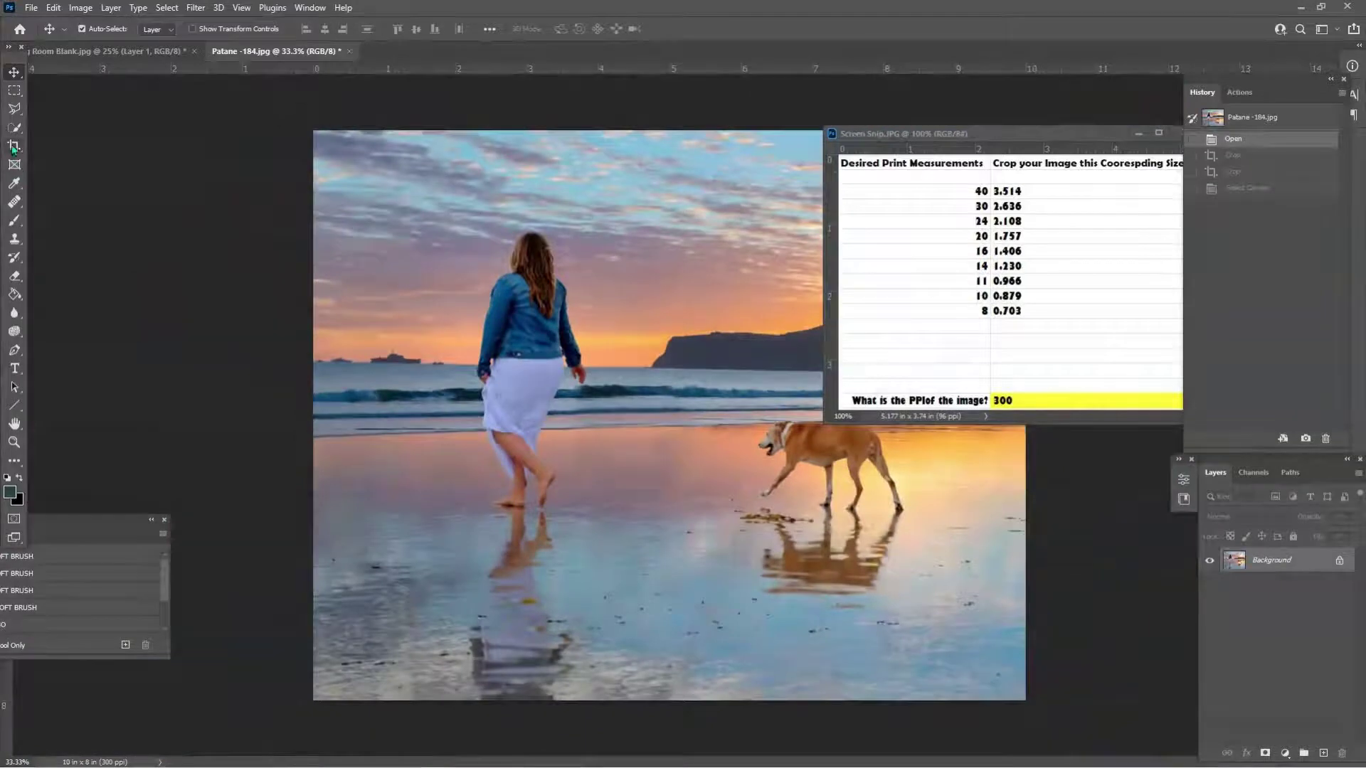
- Enter a crop size of 3.514 in × 2.636 in for the beach photo
left_click(12, 147)
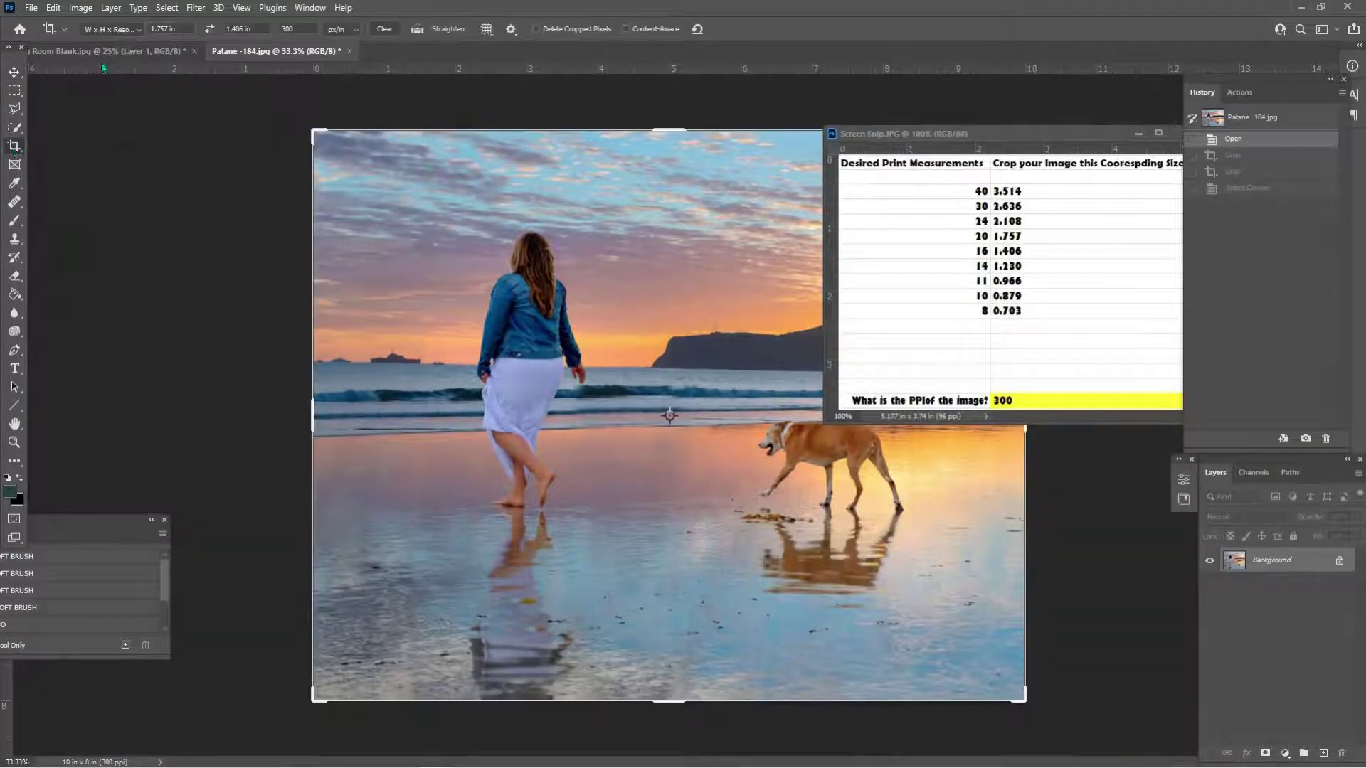
left_click(178, 30)
type("3.51")
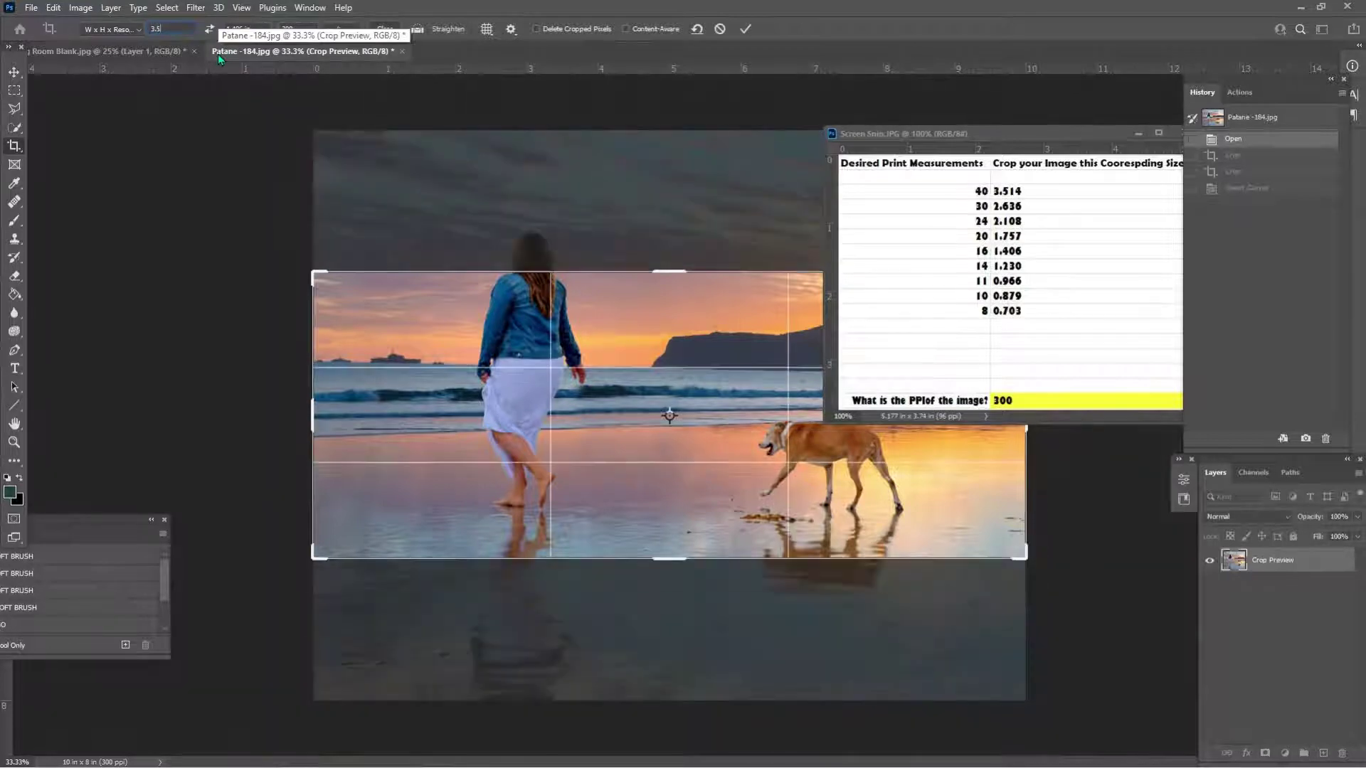
type("4")
key("Tab")
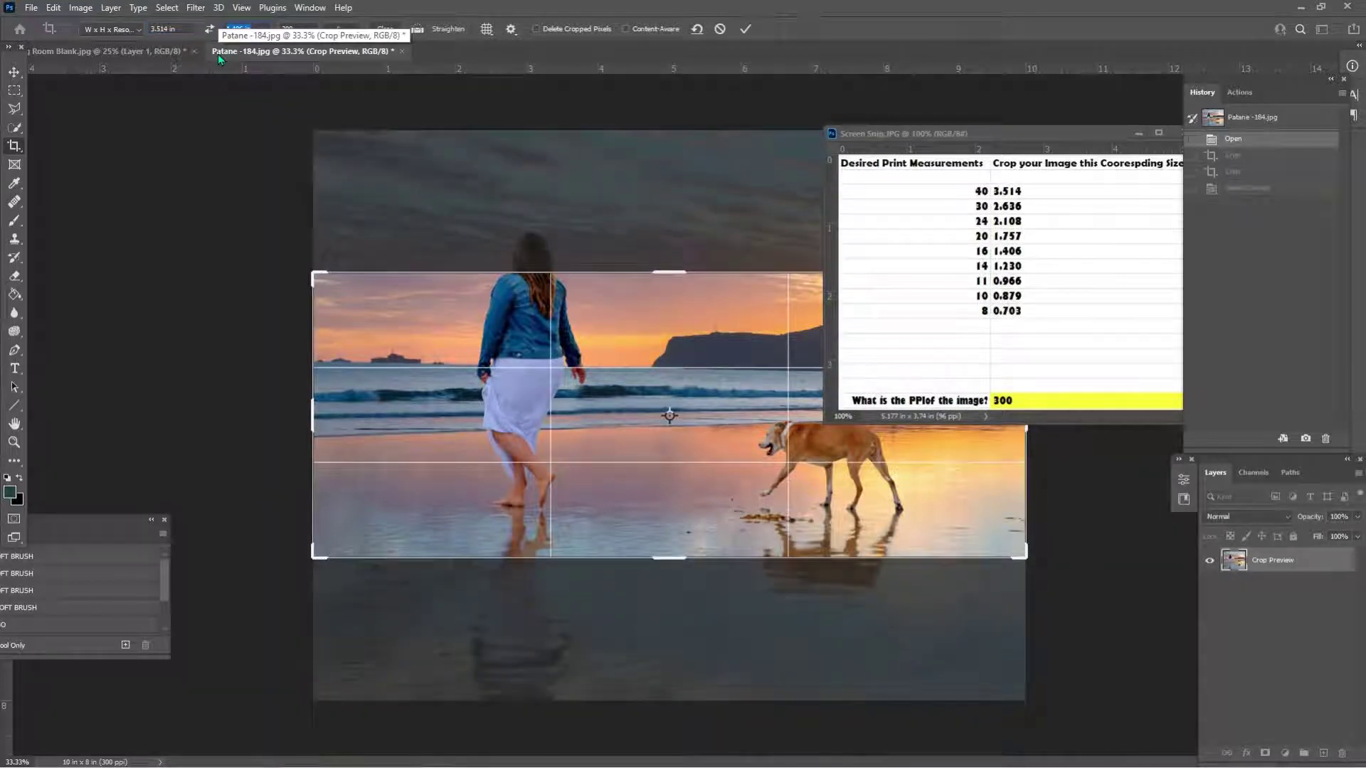
type("2")
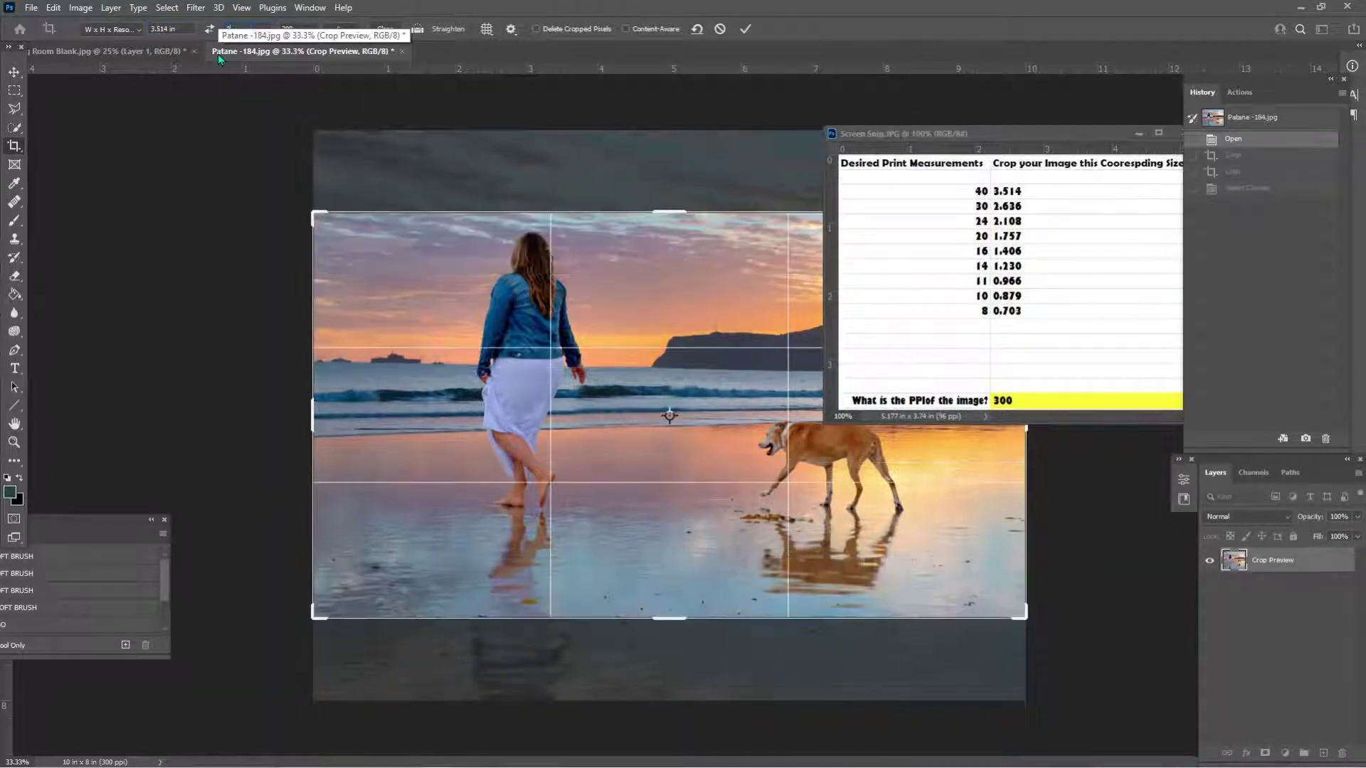
type(".636")
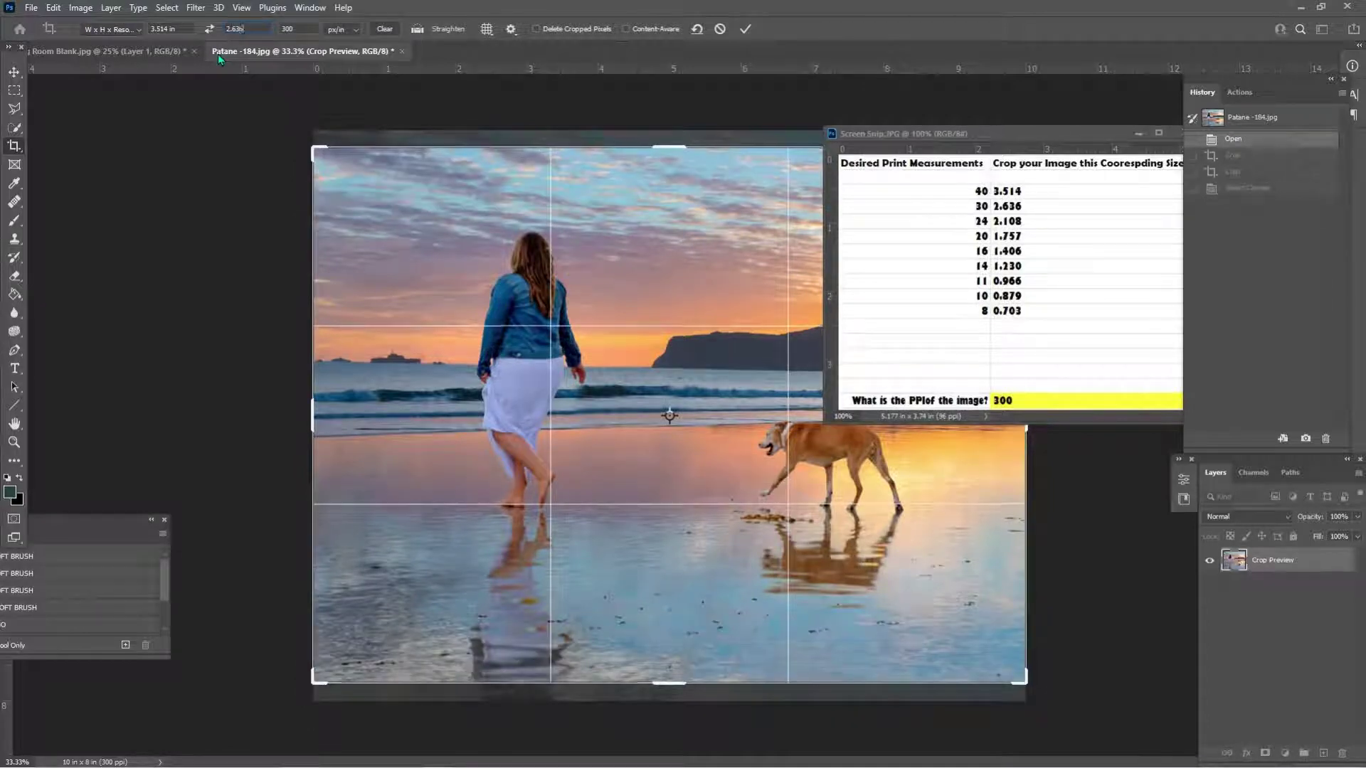
key("Return")
- Shift the photo within the crop frame to keep the sky and dog, then apply
left_click_drag(1033, 135, 1232, 170)
left_click(781, 208)
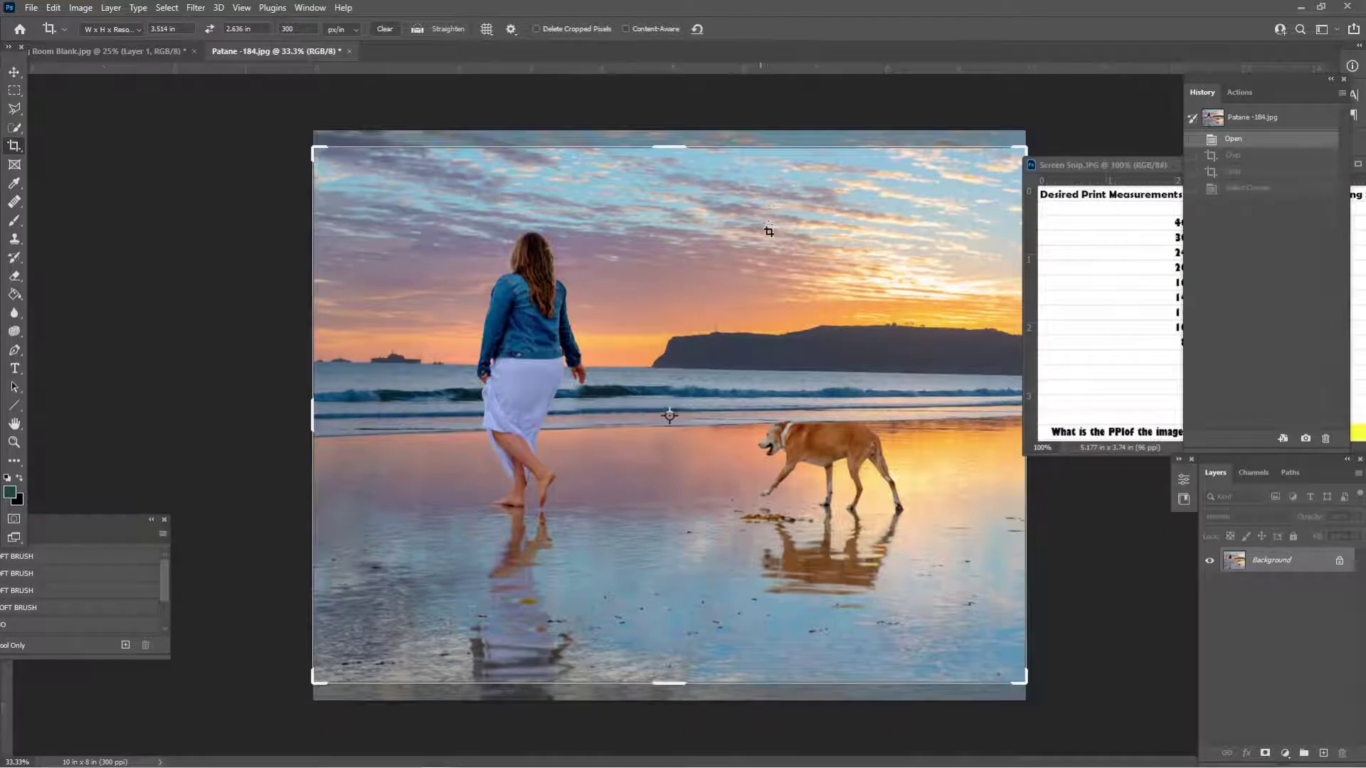
left_click(742, 217)
mouse_move(655, 224)
left_mouse_down()
mouse_move(649, 235)
mouse_move(652, 204)
mouse_move(658, 219)
left_mouse_up()
key("Return")
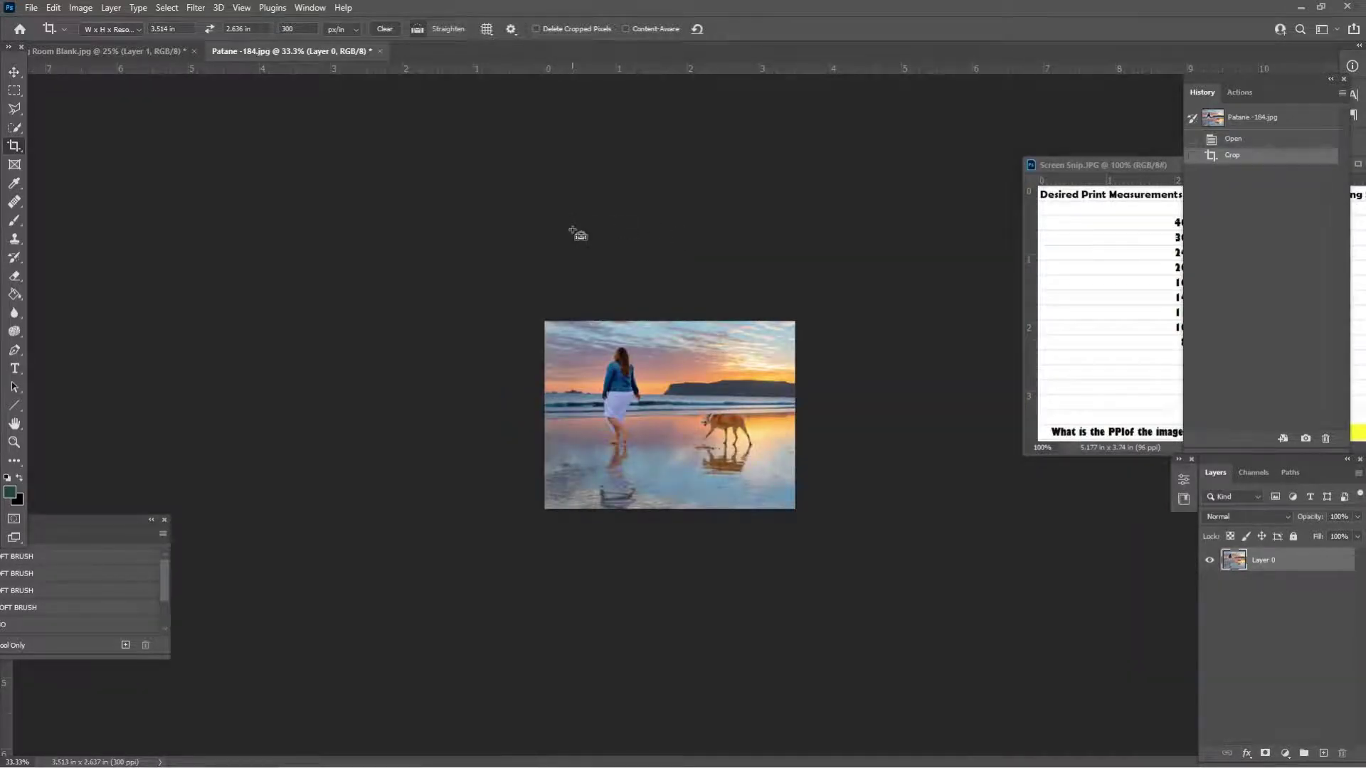
- Copy the cropped beach photo and paste it into Living Room Blank, replacing the small print
key("ctrl+a")
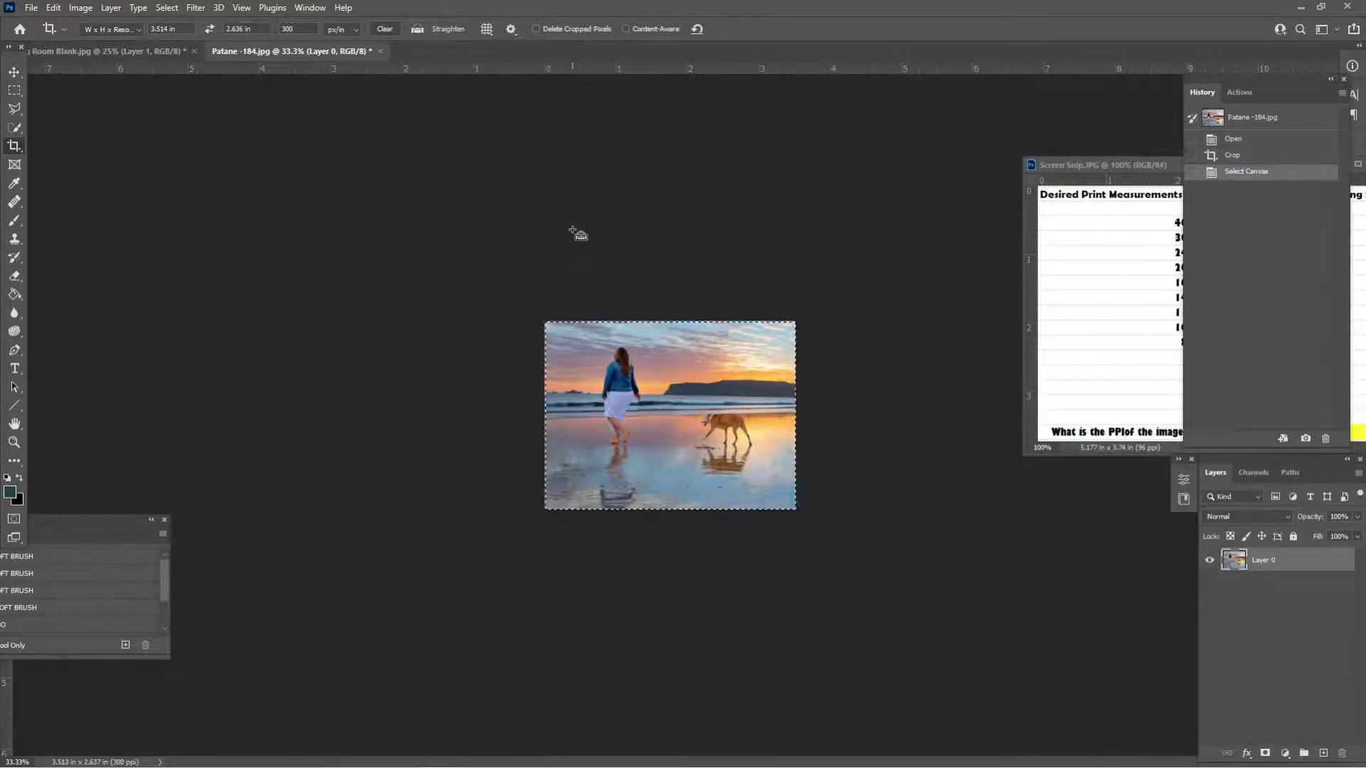
left_click(104, 51)
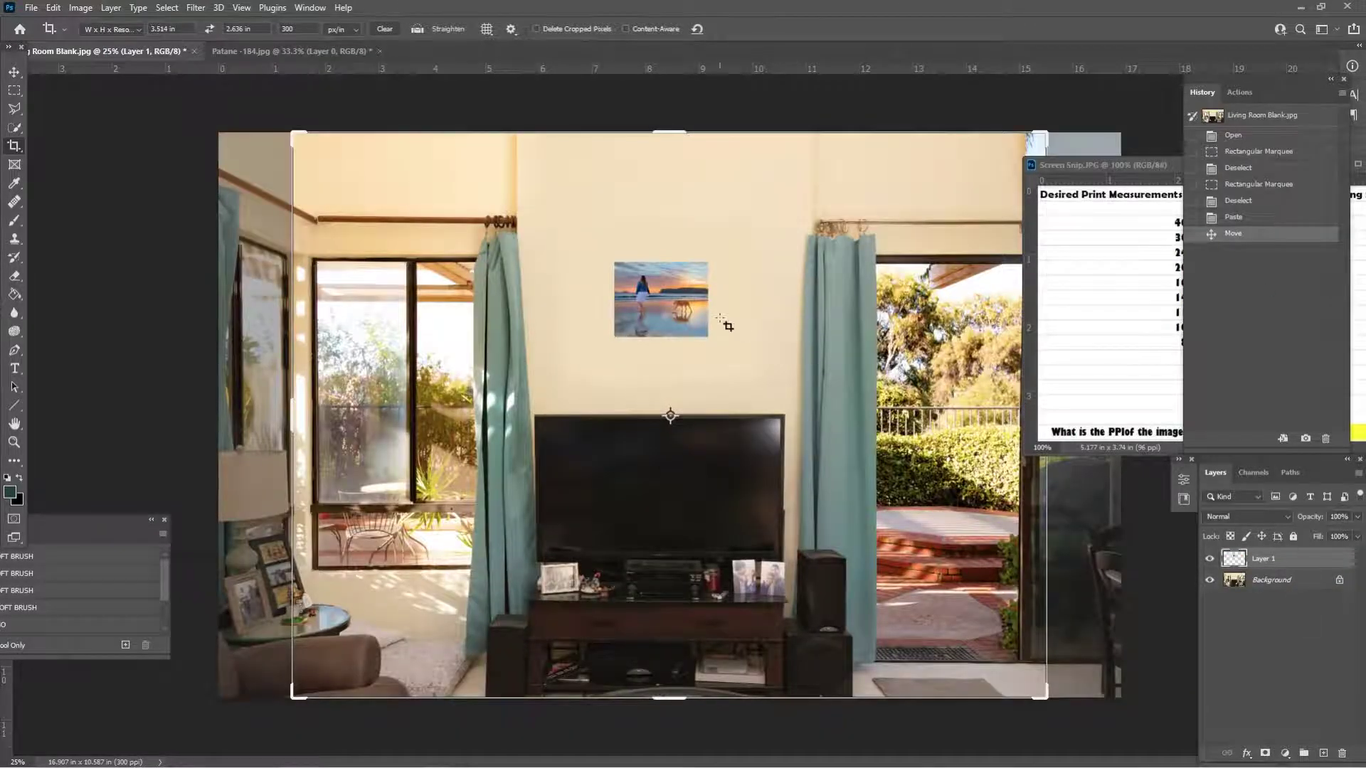
key("Delete")
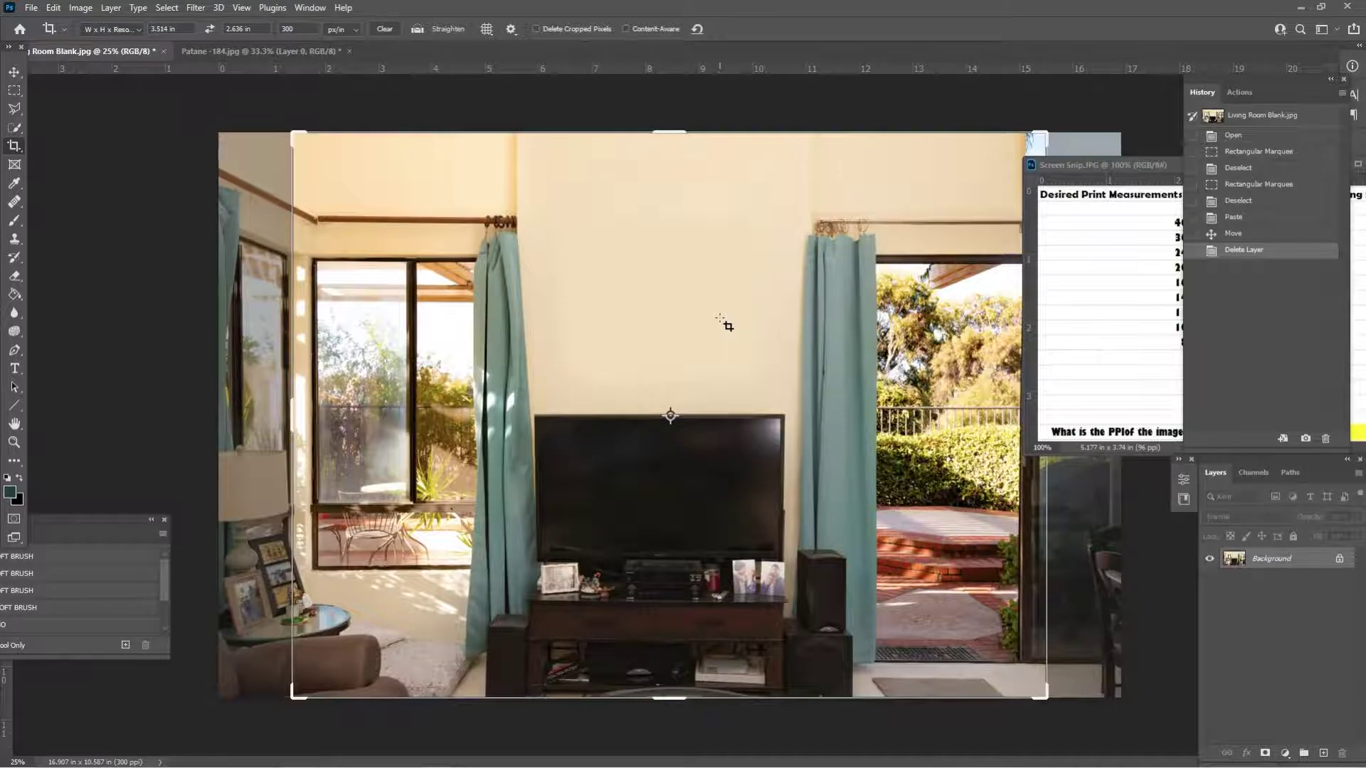
key("v")
key("ctrl+v")
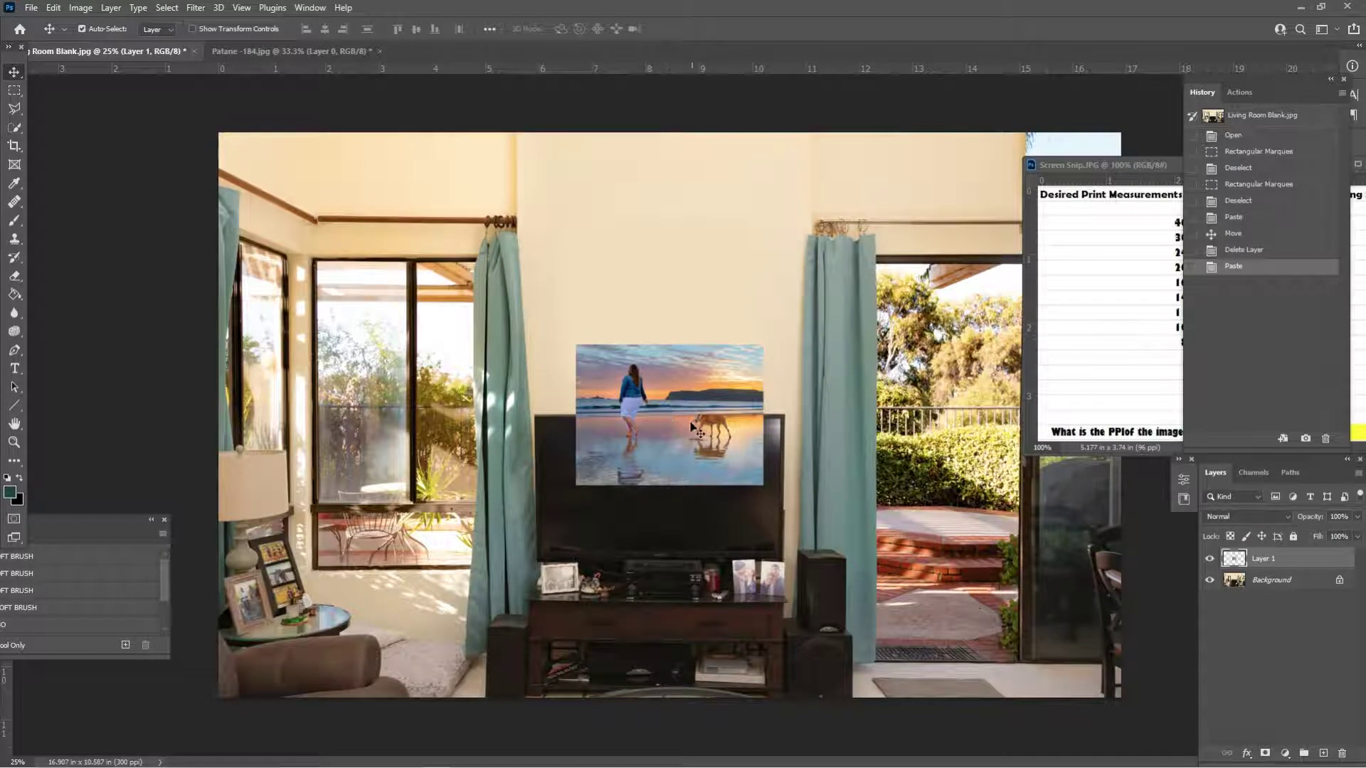
- Move the larger beach print up to hang centred above the TV, briefly comparing the smaller version
left_click_drag(672, 411, 659, 278)
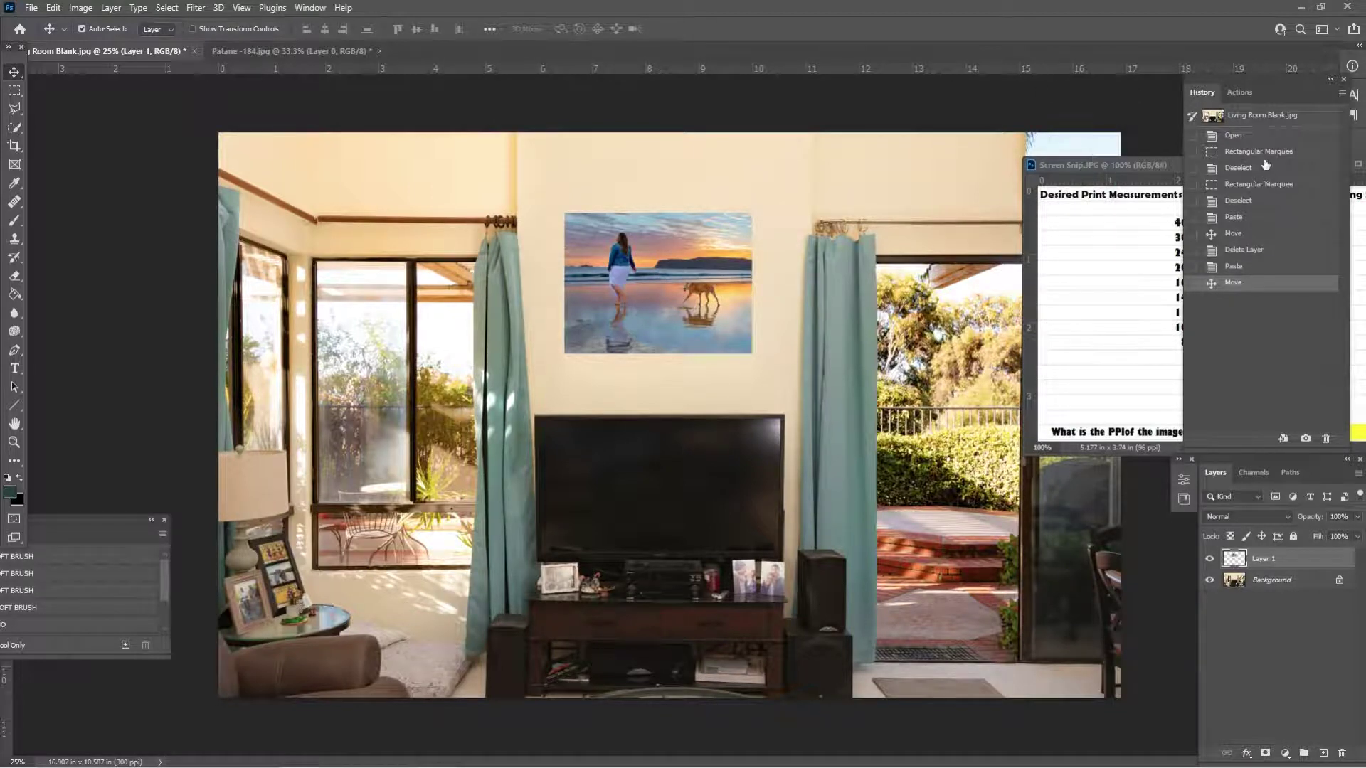
left_click(1270, 237)
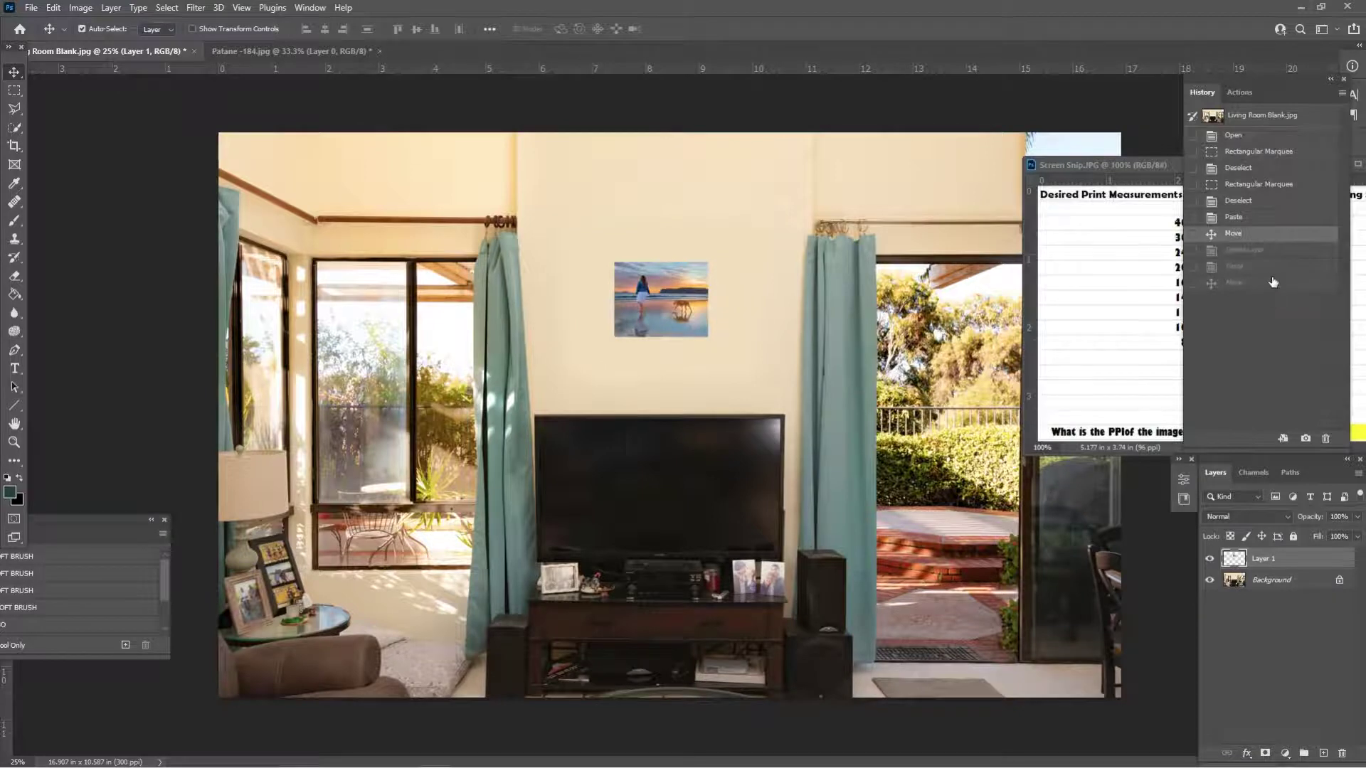
left_click(1273, 282)
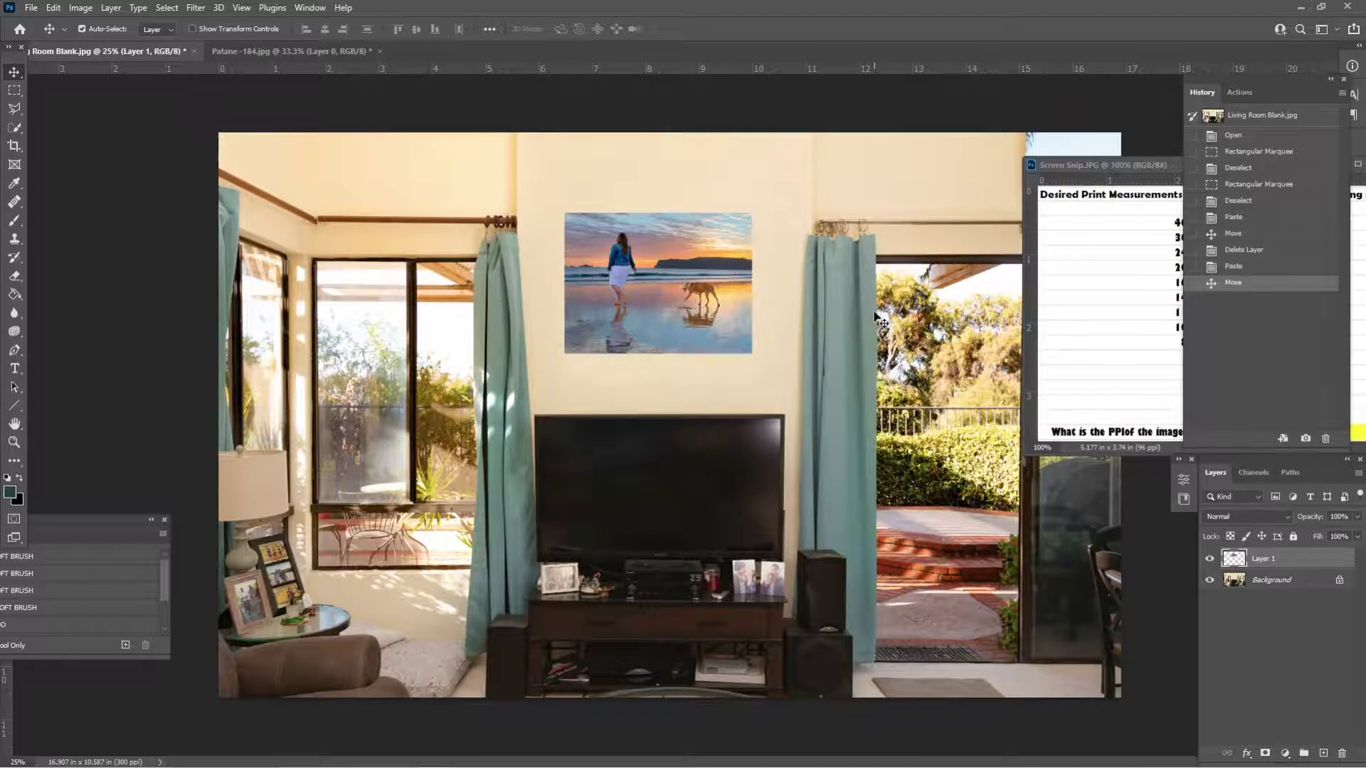
- Give Layer 1 a Bevel & Emboss without texture and a 19 px black stroke at 86% opacity
double_click(1311, 560)
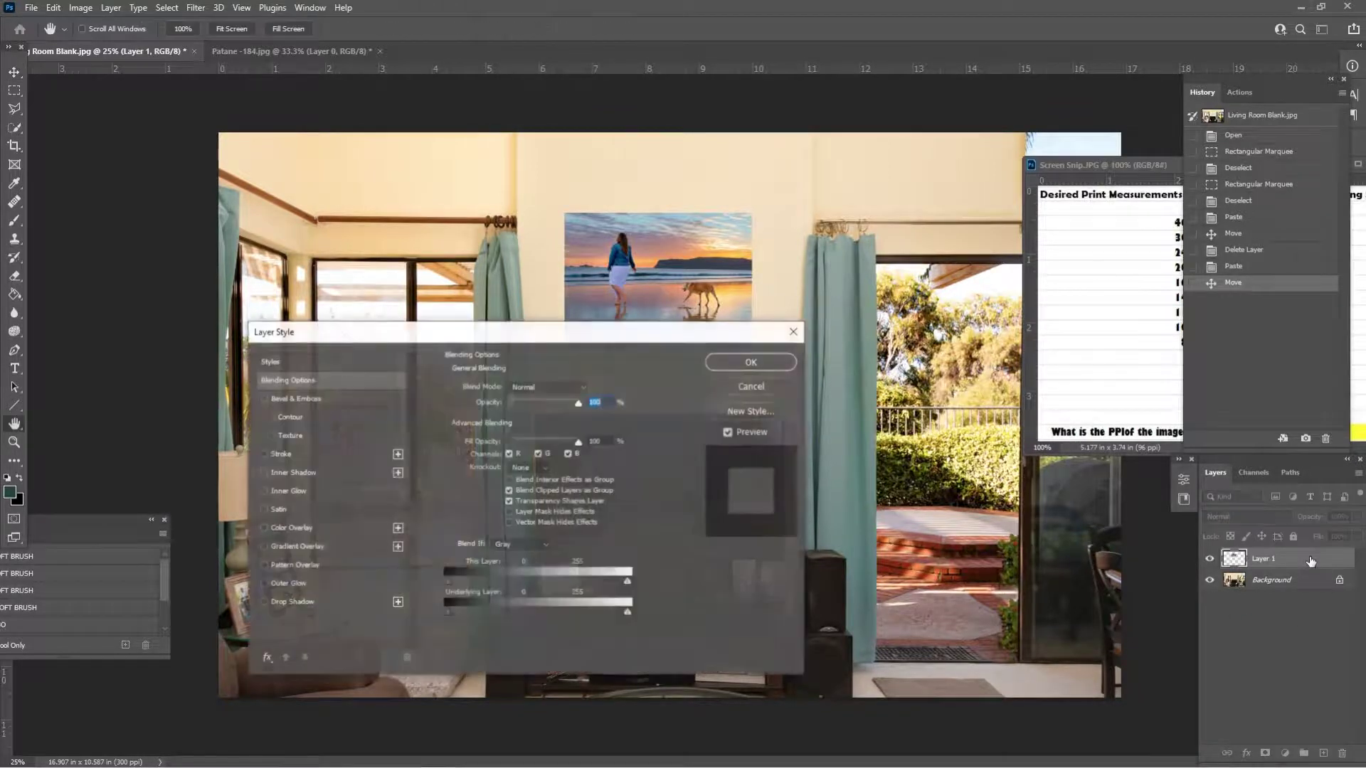
left_click_drag(613, 340, 690, 390)
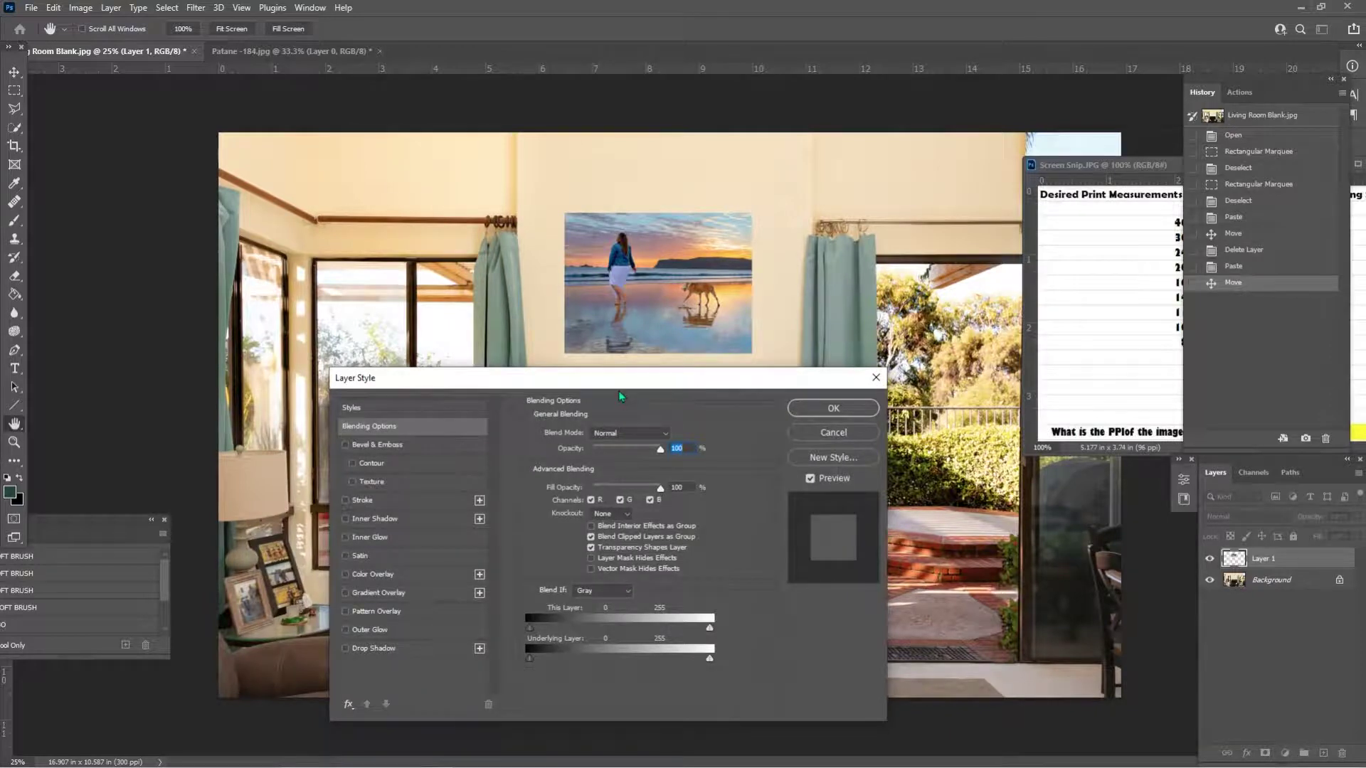
left_click(876, 378)
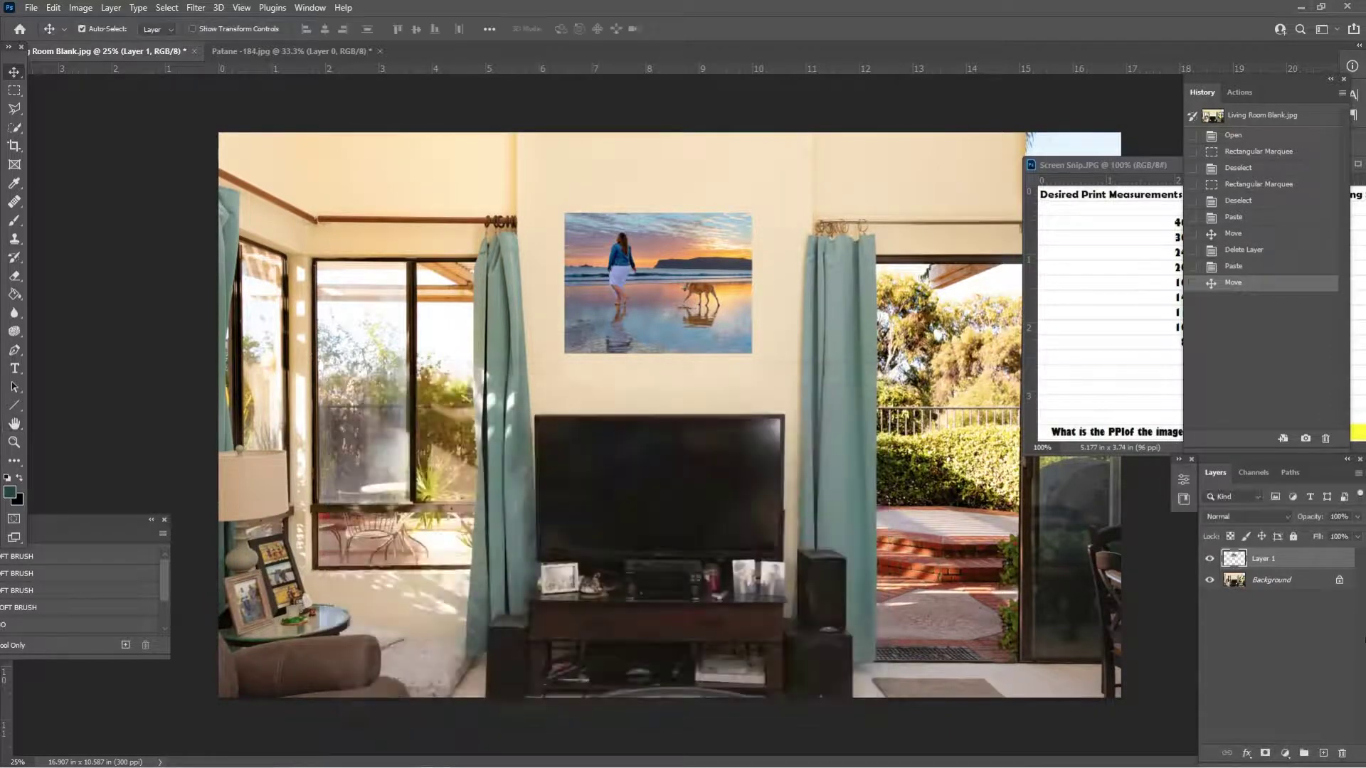
double_click(1301, 565)
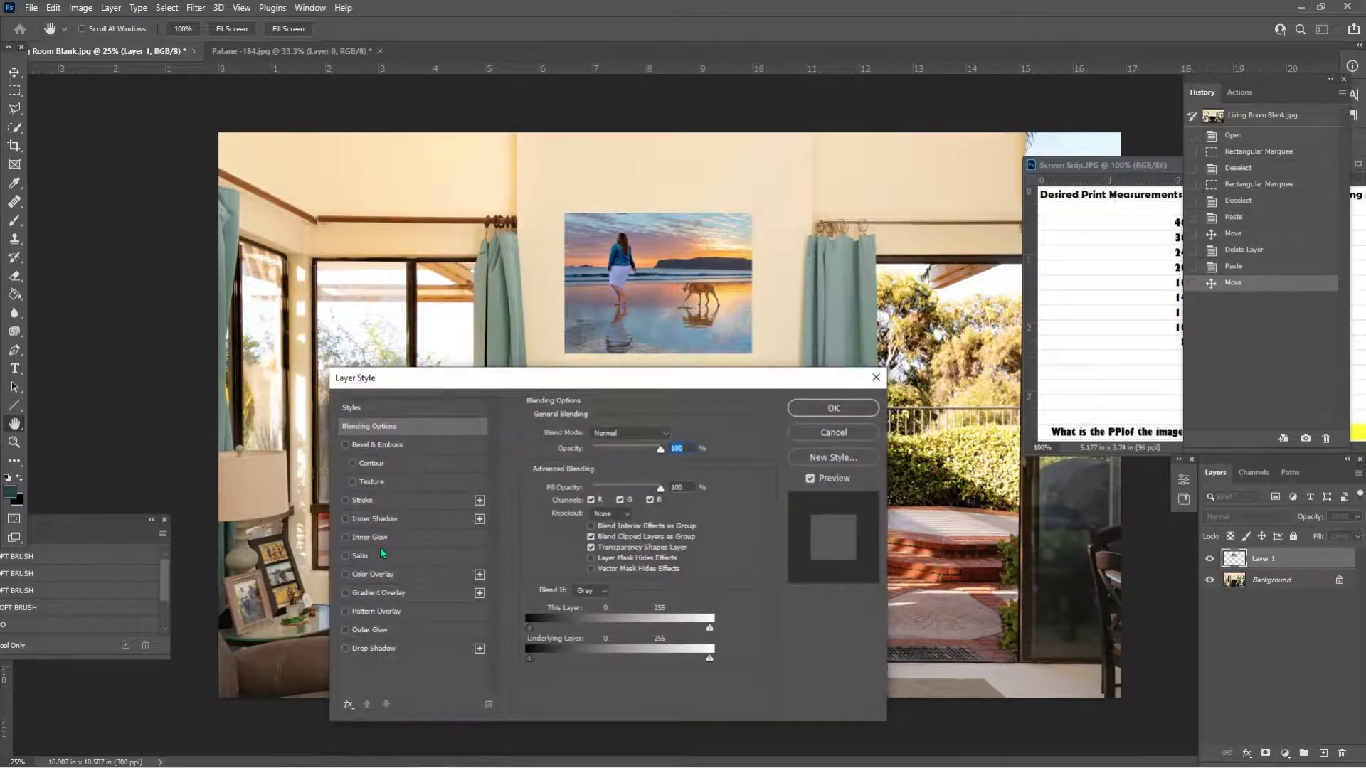
left_click(364, 483)
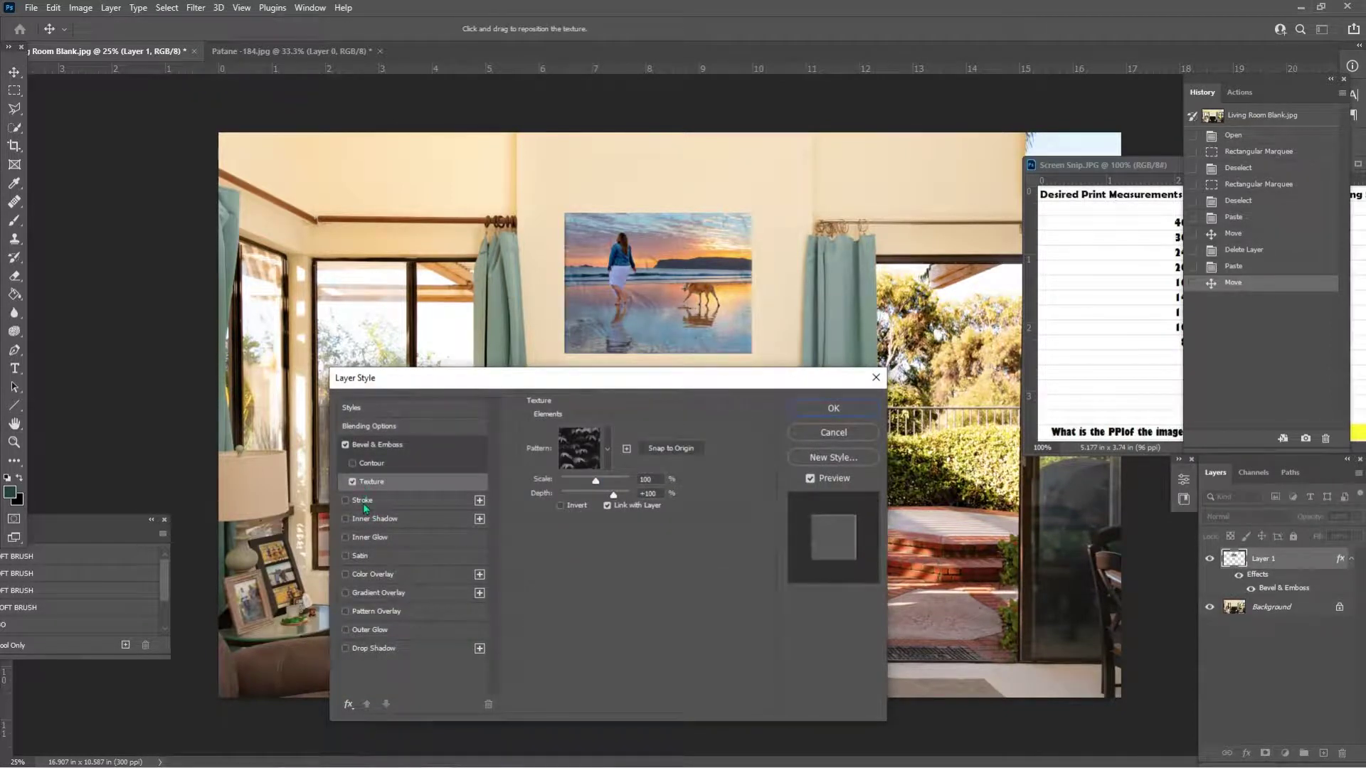
left_click(348, 500)
left_click(352, 482)
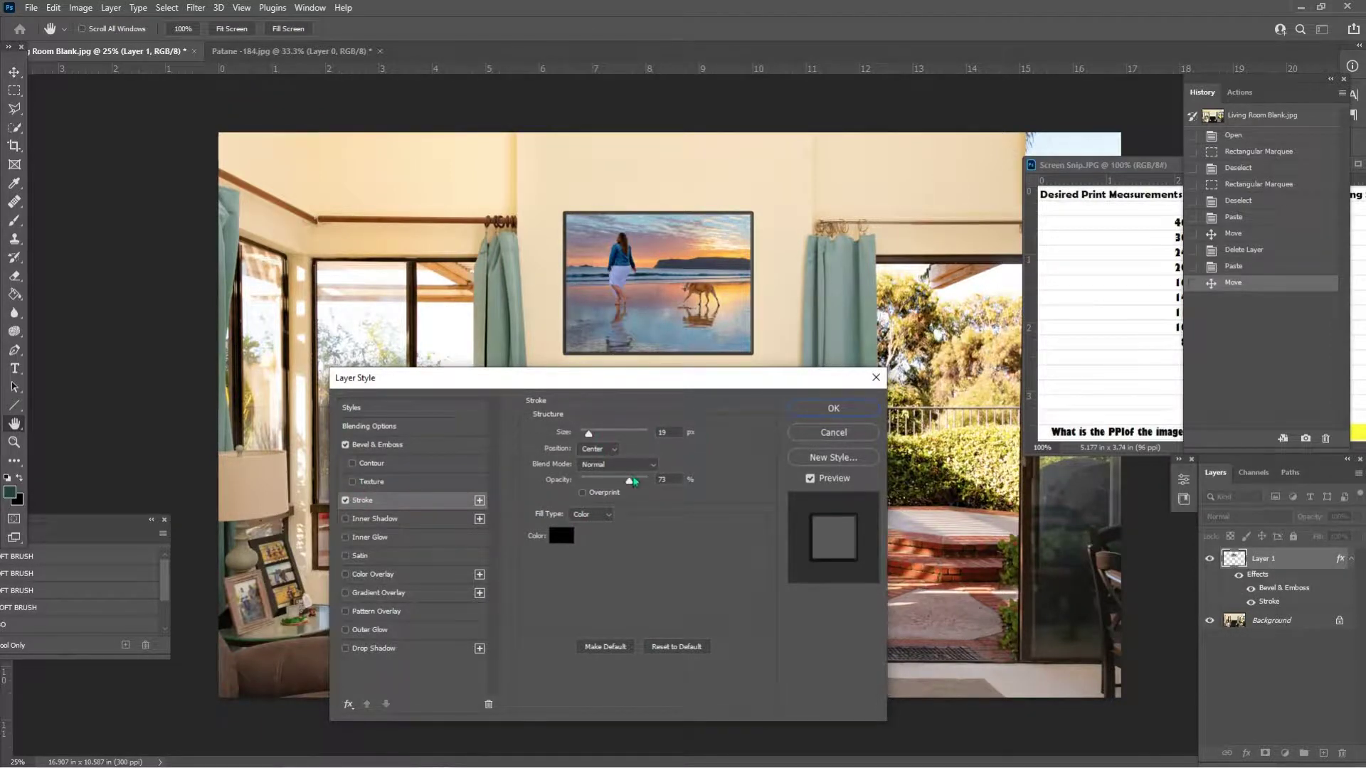
left_click_drag(629, 480, 641, 484)
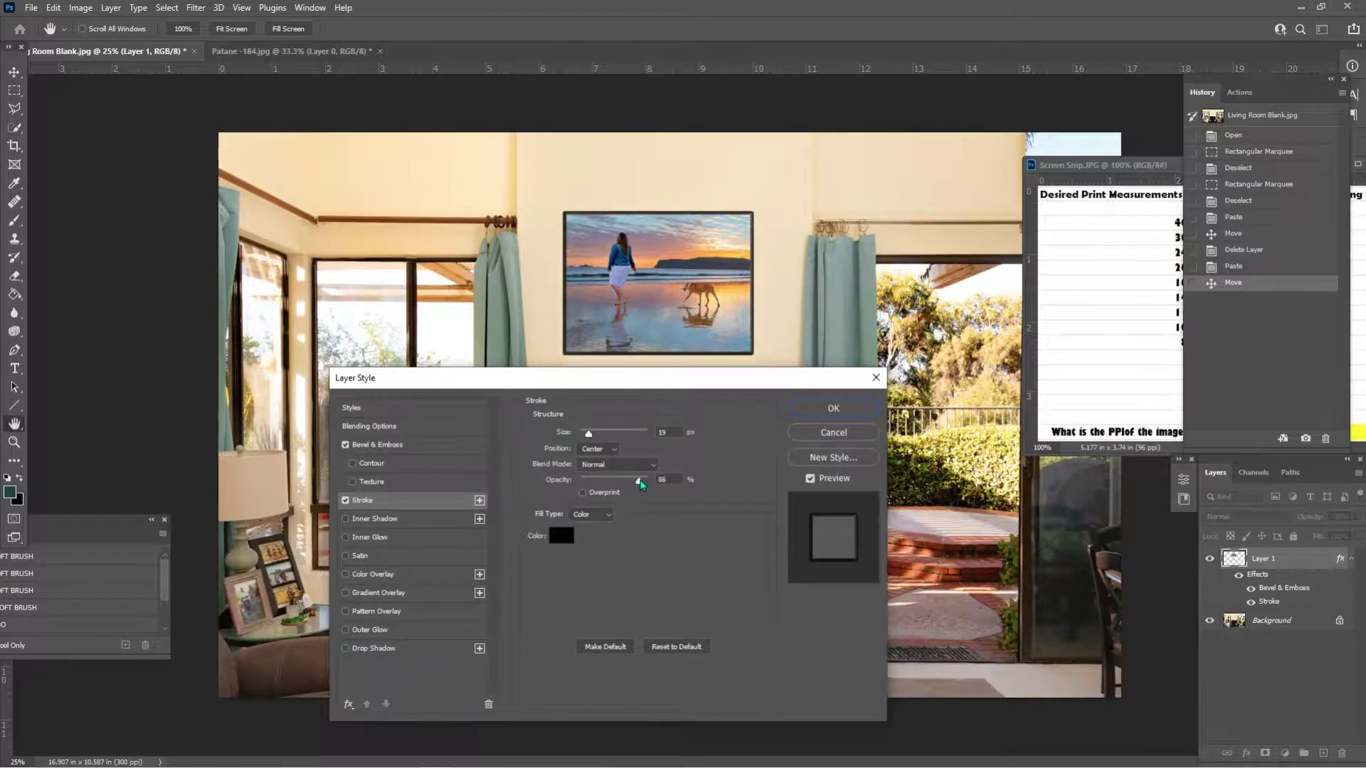
left_click(833, 408)
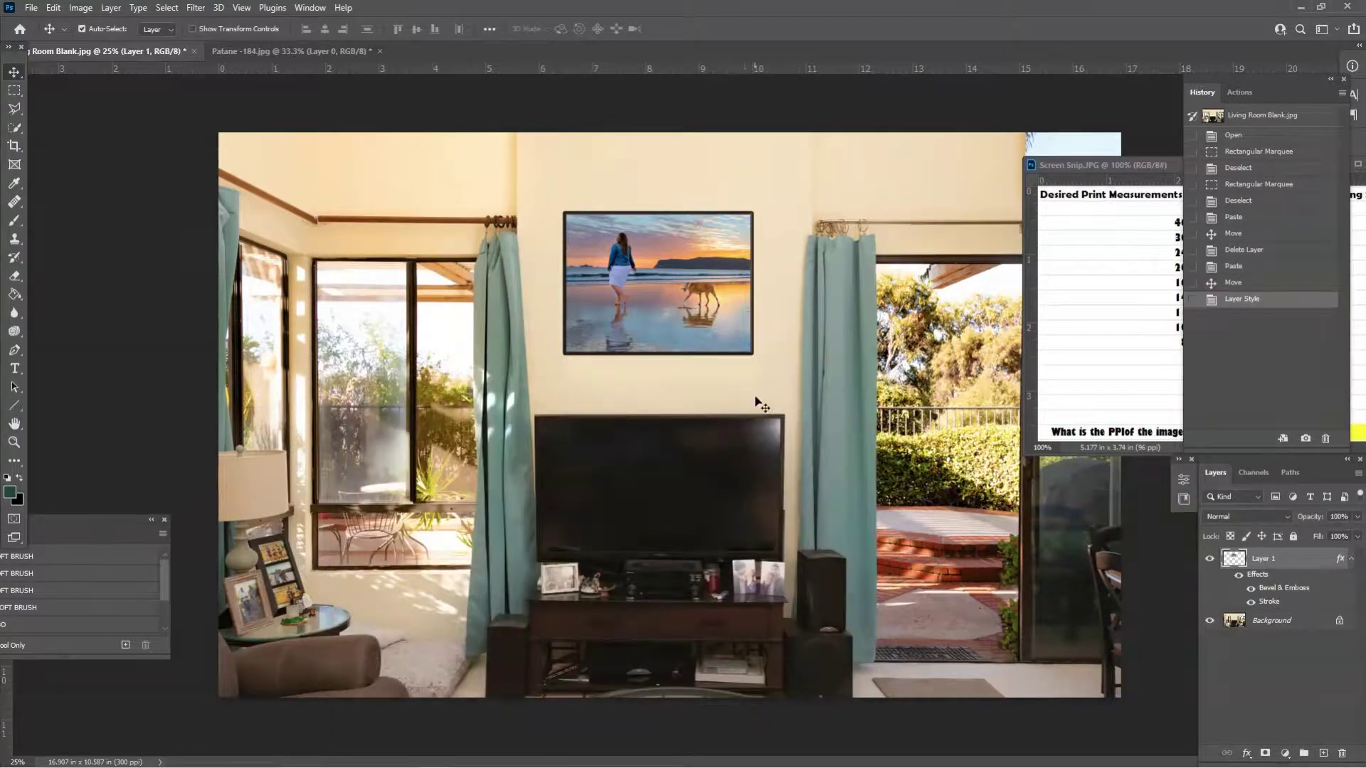